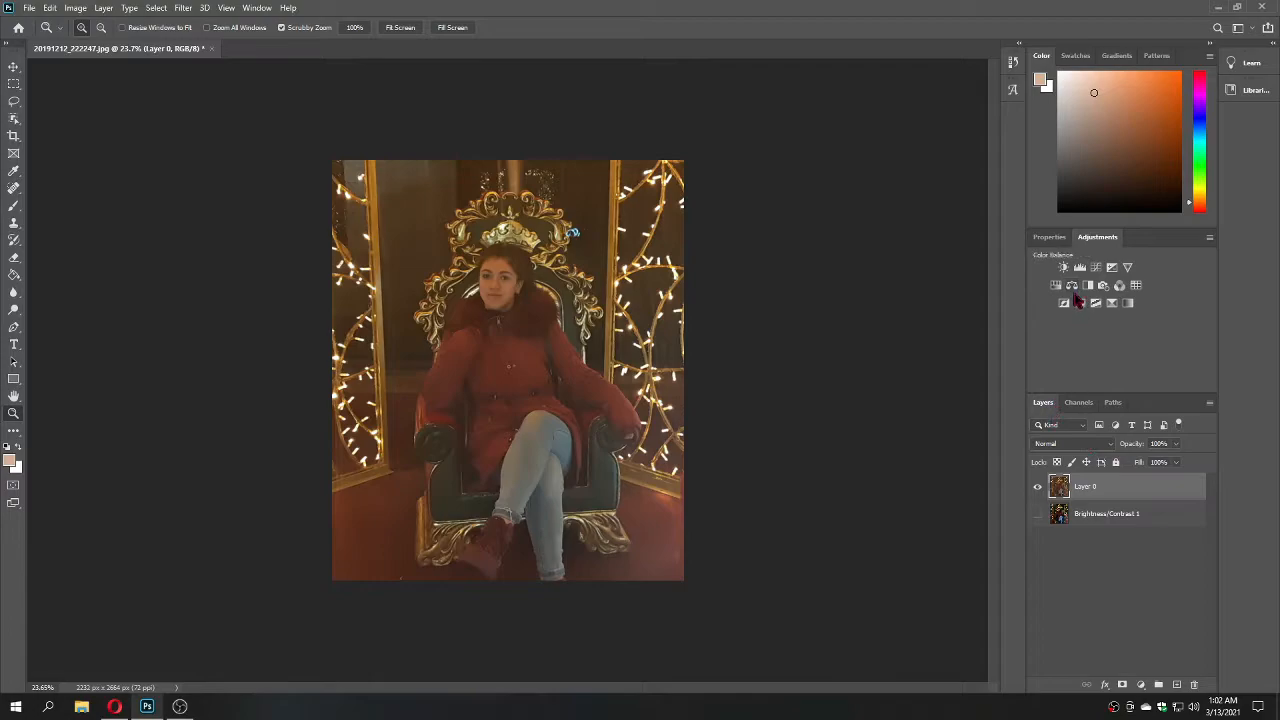
# Step: Add a Levels adjustment above Layer 0 and set the composite RGB black input level to 25
pyautogui.click(1080, 267)
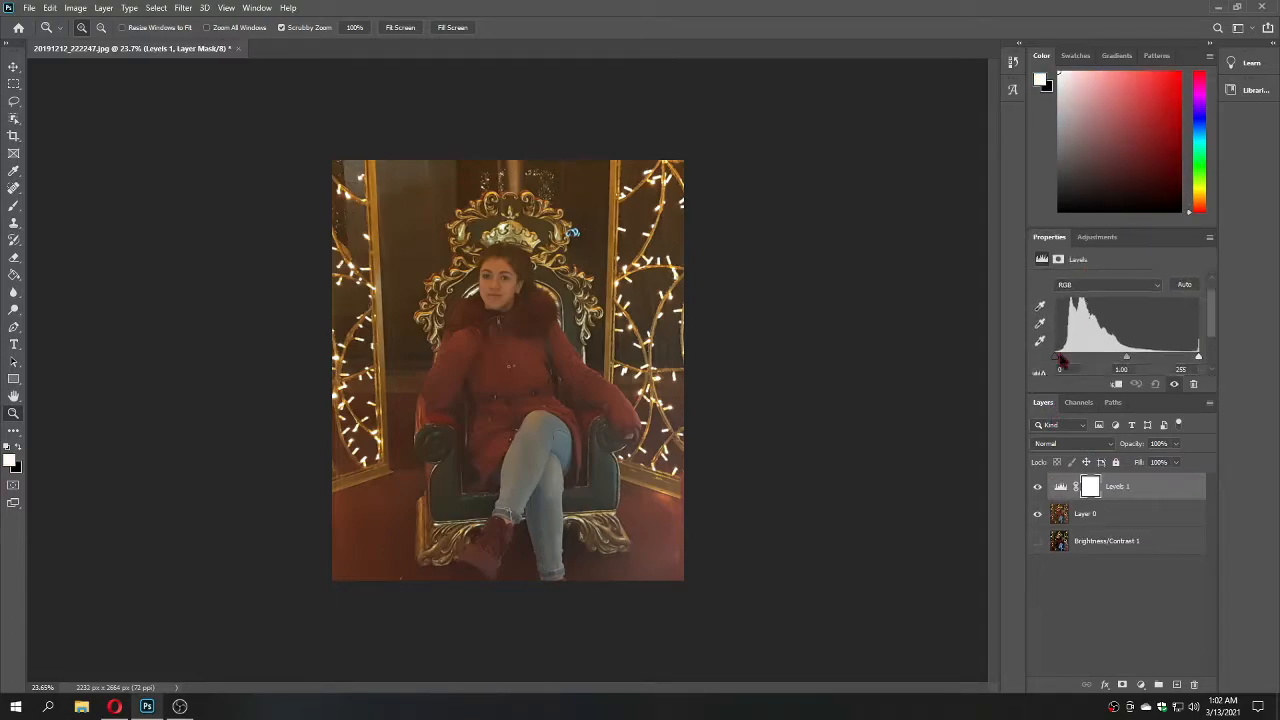
pyautogui.moveTo(1055, 357); pyautogui.dragTo(1068, 362)
pyautogui.moveTo(1198, 357)
pyautogui.mouseDown()
pyautogui.moveTo(1120, 362)
pyautogui.moveTo(1210, 365)
pyautogui.mouseUp()
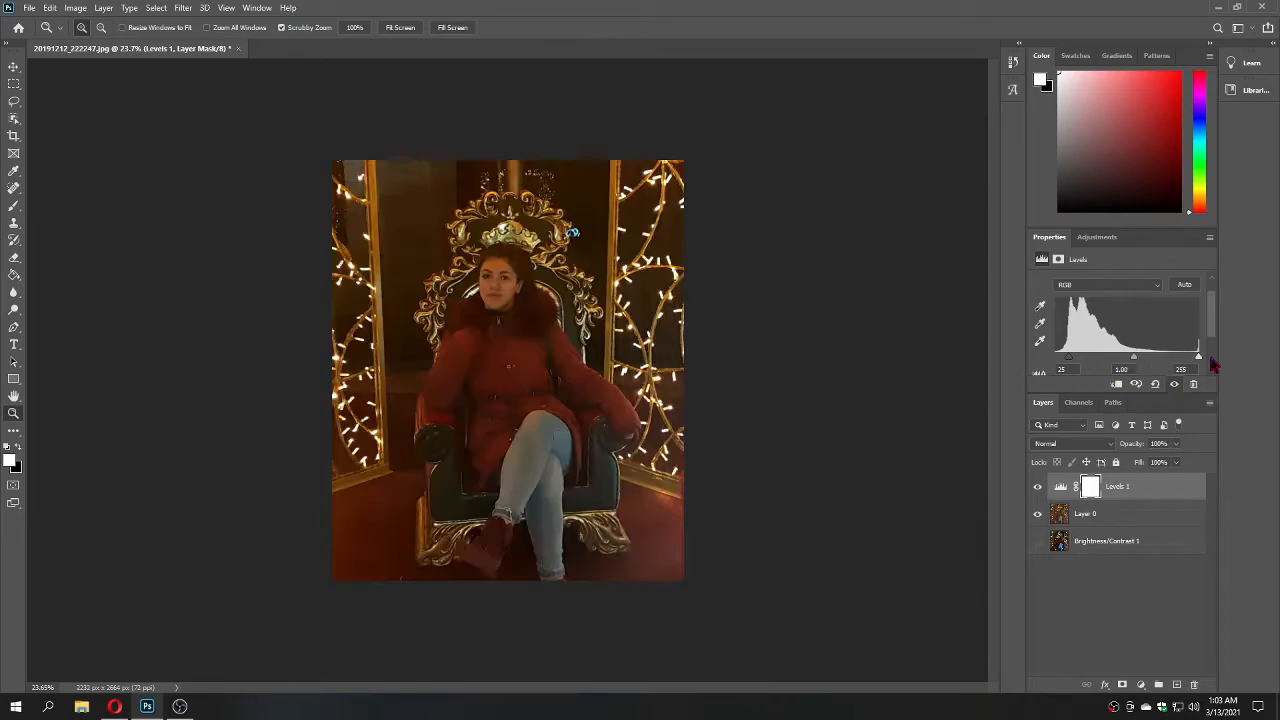
# Step: Narrow the red channel's range in Levels by raising its black input and strongly lowering its white input
pyautogui.click(1108, 284)
pyautogui.click(1070, 300)
pyautogui.moveTo(1056, 357); pyautogui.dragTo(1080, 368)
pyautogui.moveTo(1198, 357); pyautogui.dragTo(1072, 358)
# Step: Raise the green channel's black input to 30 and lower its white input, and set the blue channel's white input to 119
pyautogui.click(1120, 285)
pyautogui.click(1086, 316)
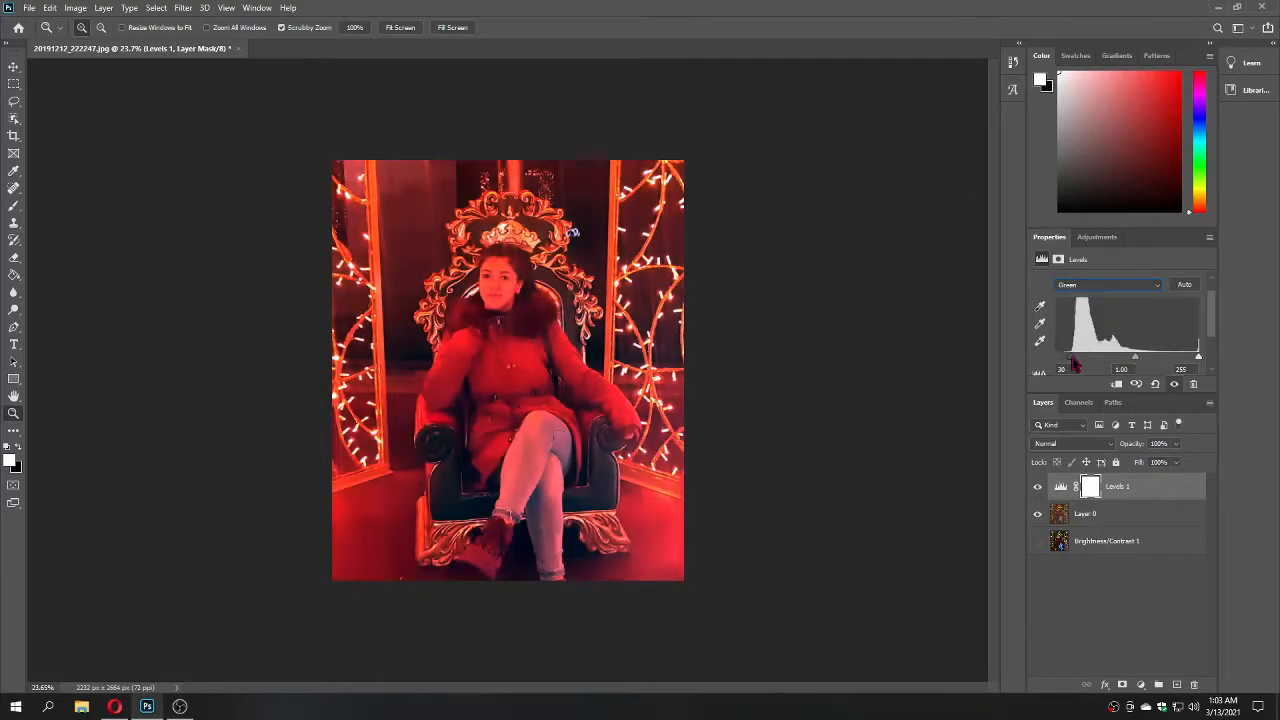
pyautogui.moveTo(1198, 357); pyautogui.dragTo(1068, 366)
pyautogui.click(1150, 284)
pyautogui.click(1090, 332)
pyautogui.moveTo(1198, 357); pyautogui.dragTo(1121, 360)
# Step: Refine the channel balance in Levels, setting the green channel's black input to 35 and its white input to about 138
pyautogui.click(1110, 284)
pyautogui.click(1090, 316)
pyautogui.moveTo(1142, 357)
pyautogui.mouseDown()
pyautogui.moveTo(1080, 357)
pyautogui.moveTo(1160, 362)
pyautogui.mouseUp()
pyautogui.click(1097, 287)
pyautogui.click(1090, 308)
pyautogui.moveTo(1082, 367); pyautogui.dragTo(1085, 366)
pyautogui.moveTo(1163, 366); pyautogui.dragTo(1137, 366)
pyautogui.click(1124, 287)
pyautogui.click(1090, 303)
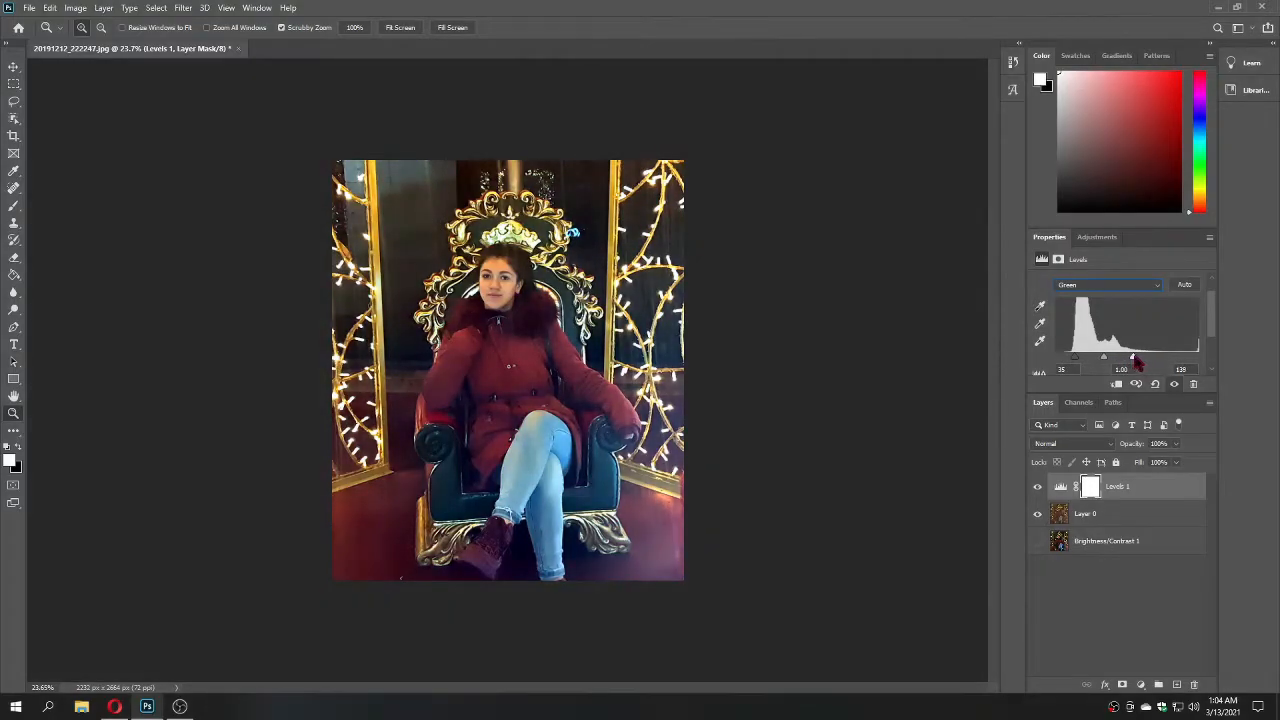
# Step: Set the blue channel's black input to 22 and clip the Levels adjustment to Layer 0
pyautogui.click(1095, 286)
pyautogui.click(1090, 330)
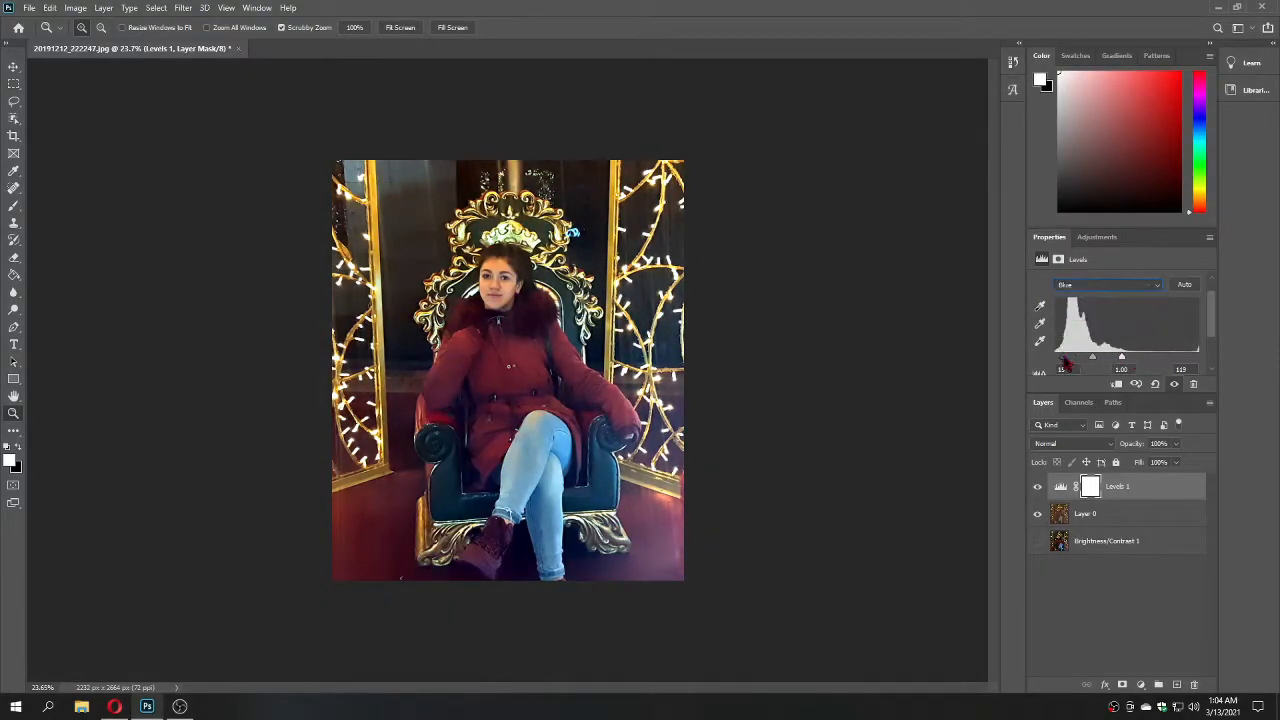
pyautogui.moveTo(1066, 366); pyautogui.dragTo(1070, 367)
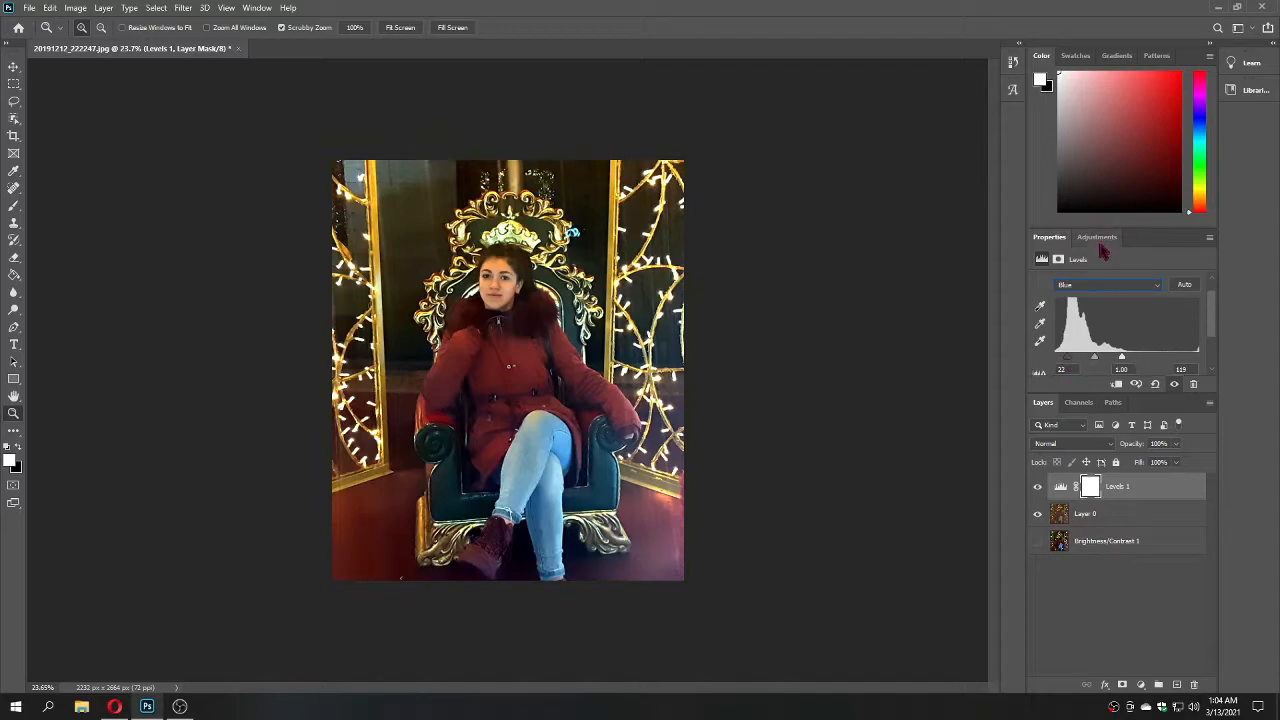
pyautogui.click(1116, 385)
# Step: Add a Vibrance adjustment above Levels with vibrance at -29 and saturation at +14
pyautogui.click(1108, 240)
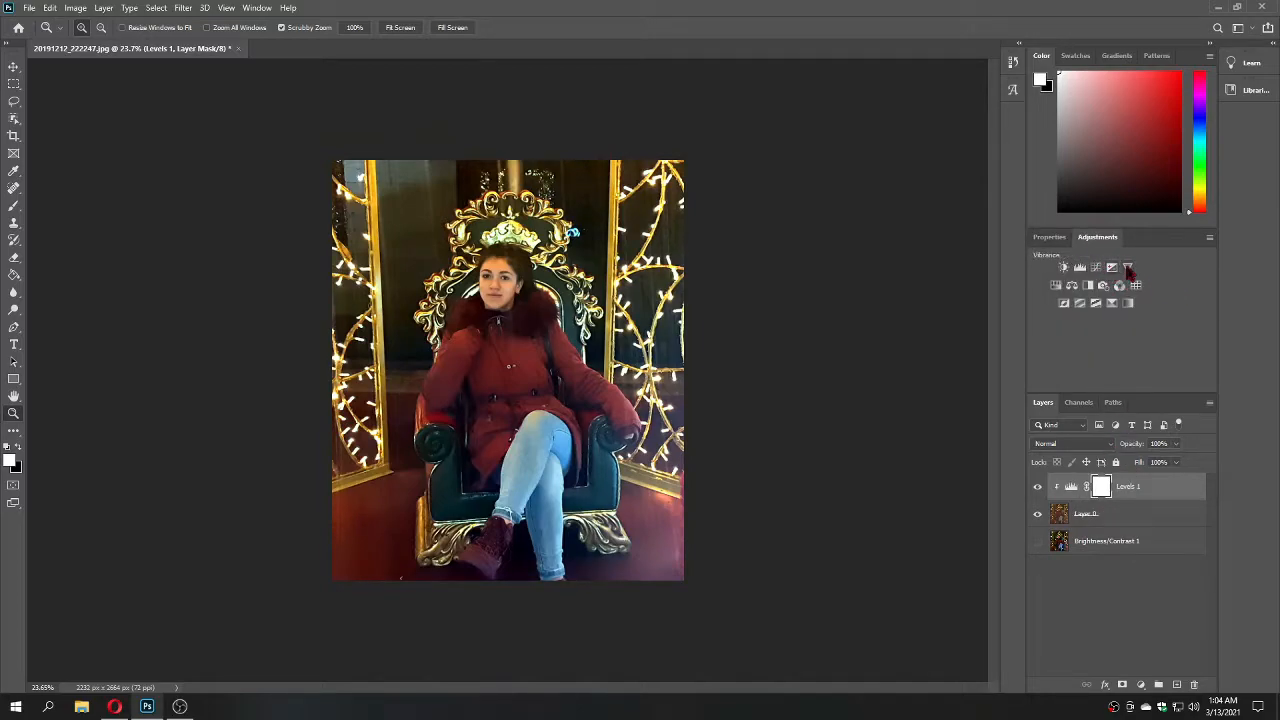
pyautogui.click(1127, 267)
pyautogui.moveTo(1116, 297); pyautogui.dragTo(1009, 306)
pyautogui.moveTo(1120, 328); pyautogui.dragTo(1167, 328)
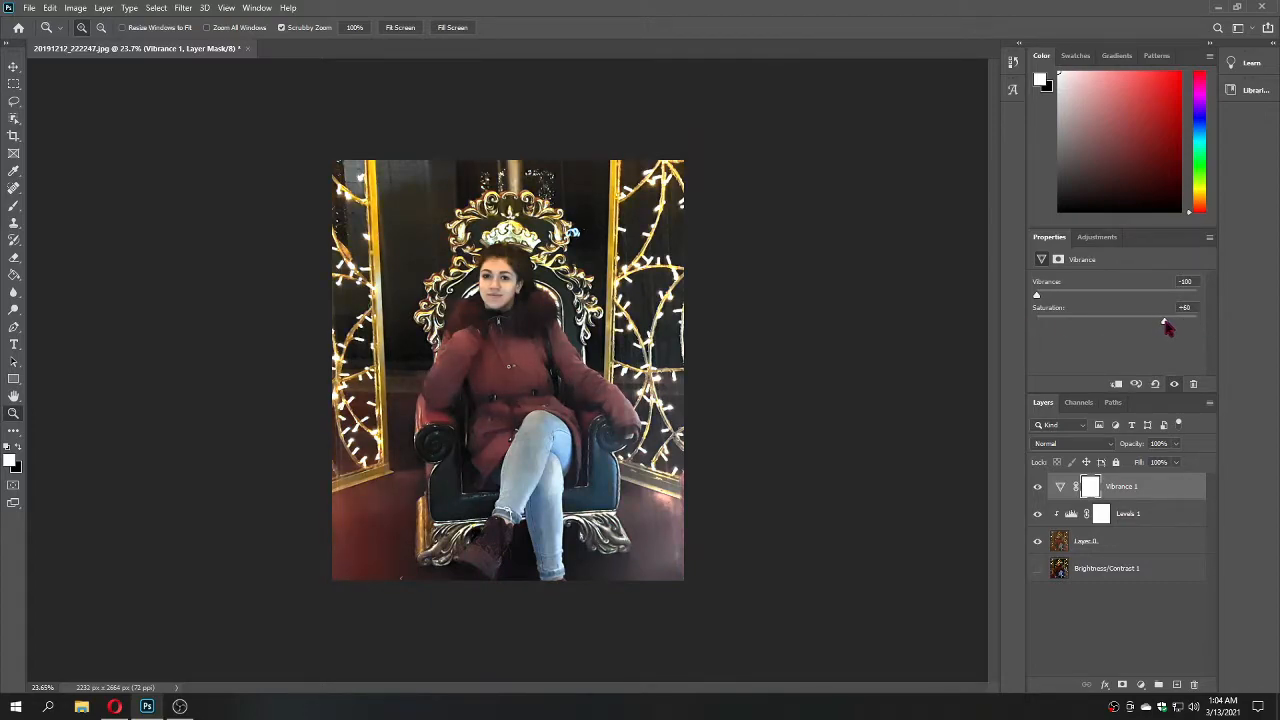
pyautogui.moveTo(1040, 298); pyautogui.dragTo(1096, 302)
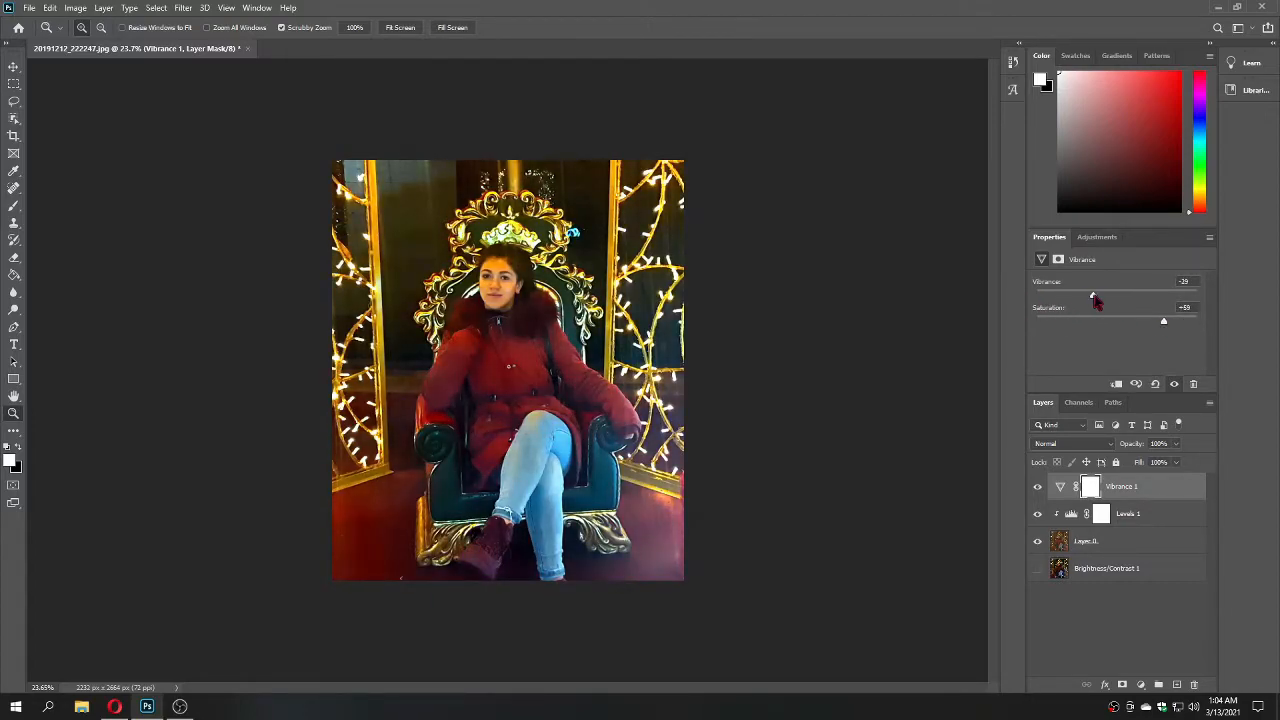
pyautogui.moveTo(1163, 324); pyautogui.dragTo(1130, 328)
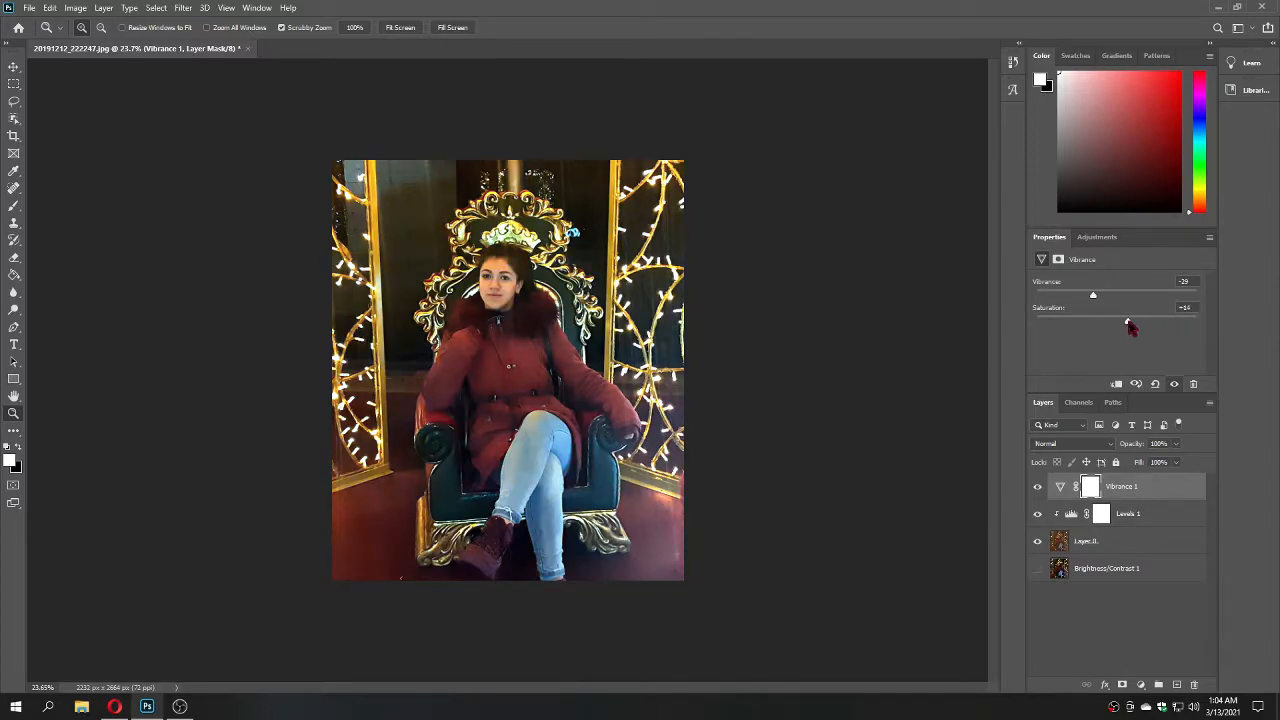
# Step: Add an Exposure adjustment with exposure -0.28, offset -0.0083 and gamma correction 0.93
pyautogui.click(1097, 237)
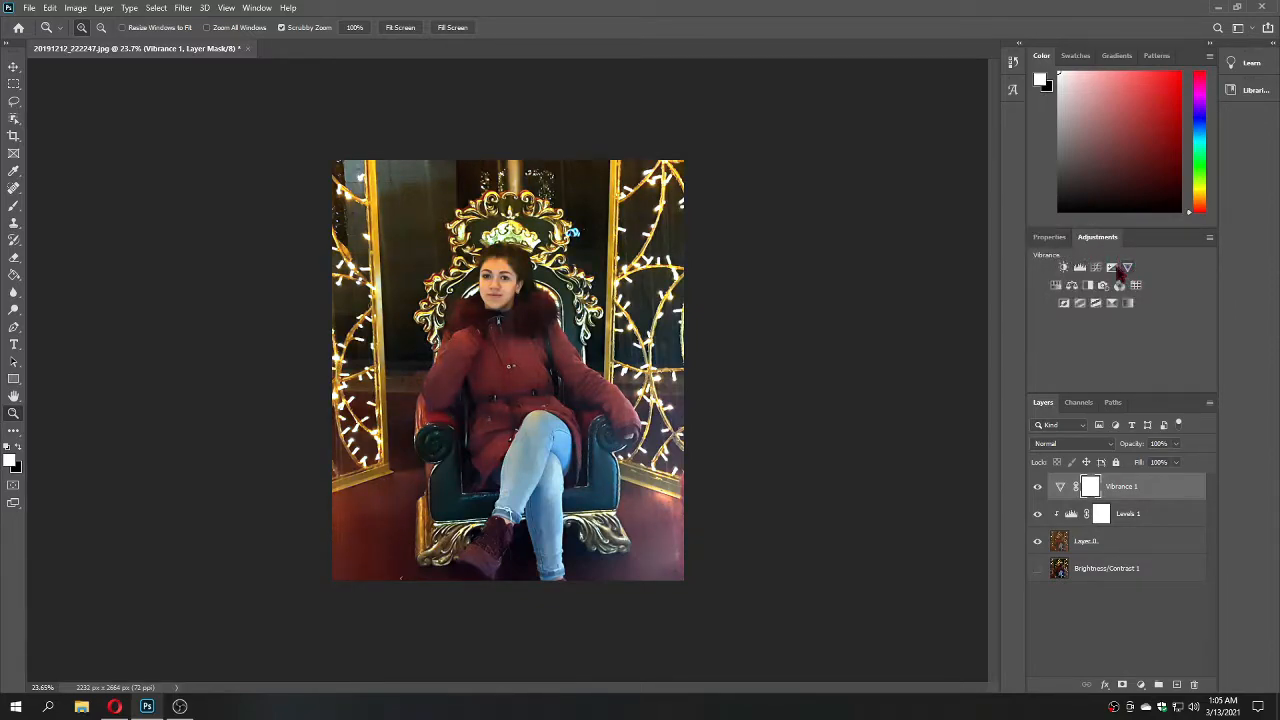
pyautogui.click(1112, 268)
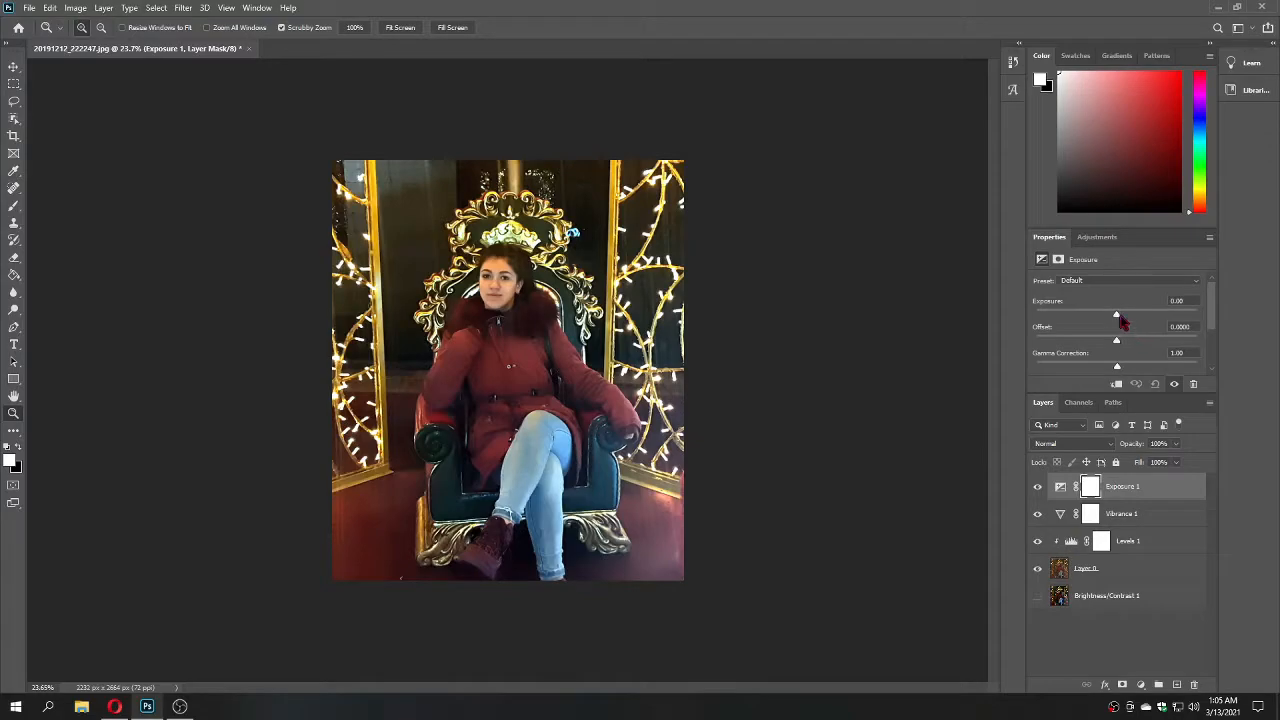
pyautogui.click(1117, 282)
pyautogui.click(1117, 285)
pyautogui.moveTo(1118, 315); pyautogui.dragTo(1122, 372)
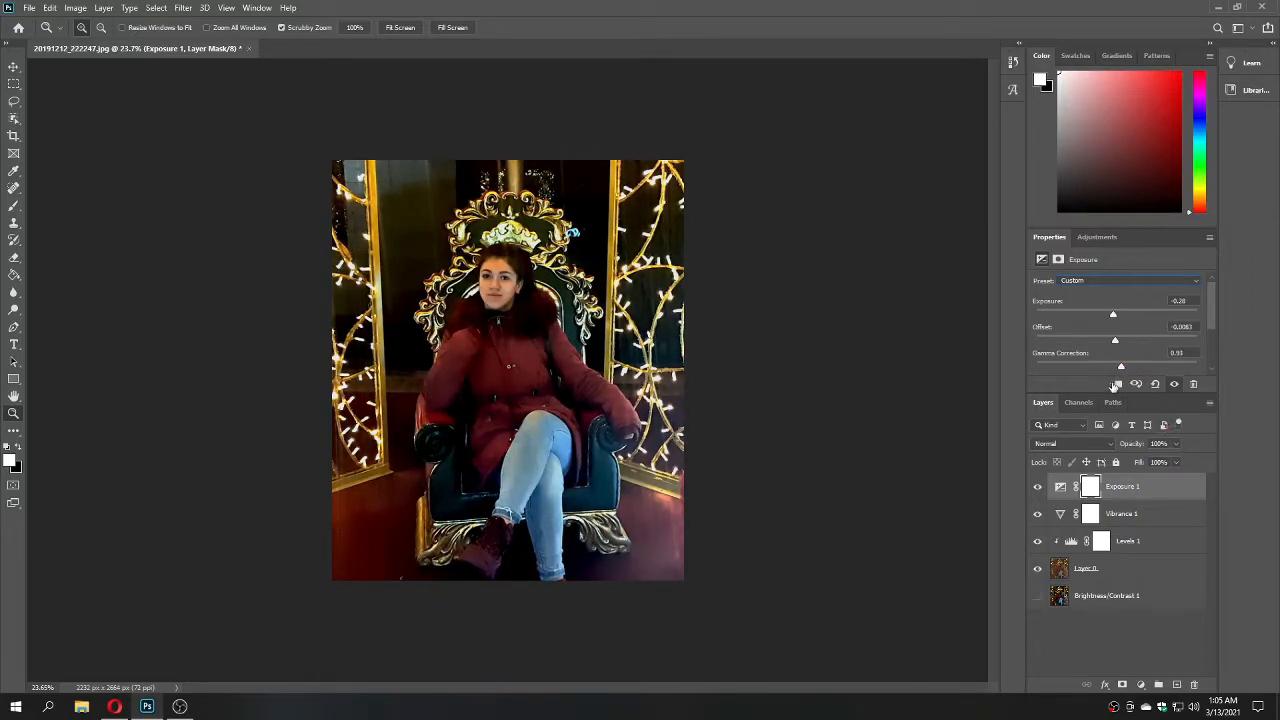
# Step: Clip both the Exposure and Vibrance adjustments to Layer 0
pyautogui.click(1117, 384)
pyautogui.click(1061, 518)
pyautogui.click(1117, 384)
pyautogui.click(1151, 481)
# Step: Add a Photo Filter adjustment with Warming Filter (85) at 7% density and clip it to Layer 0
pyautogui.click(1108, 239)
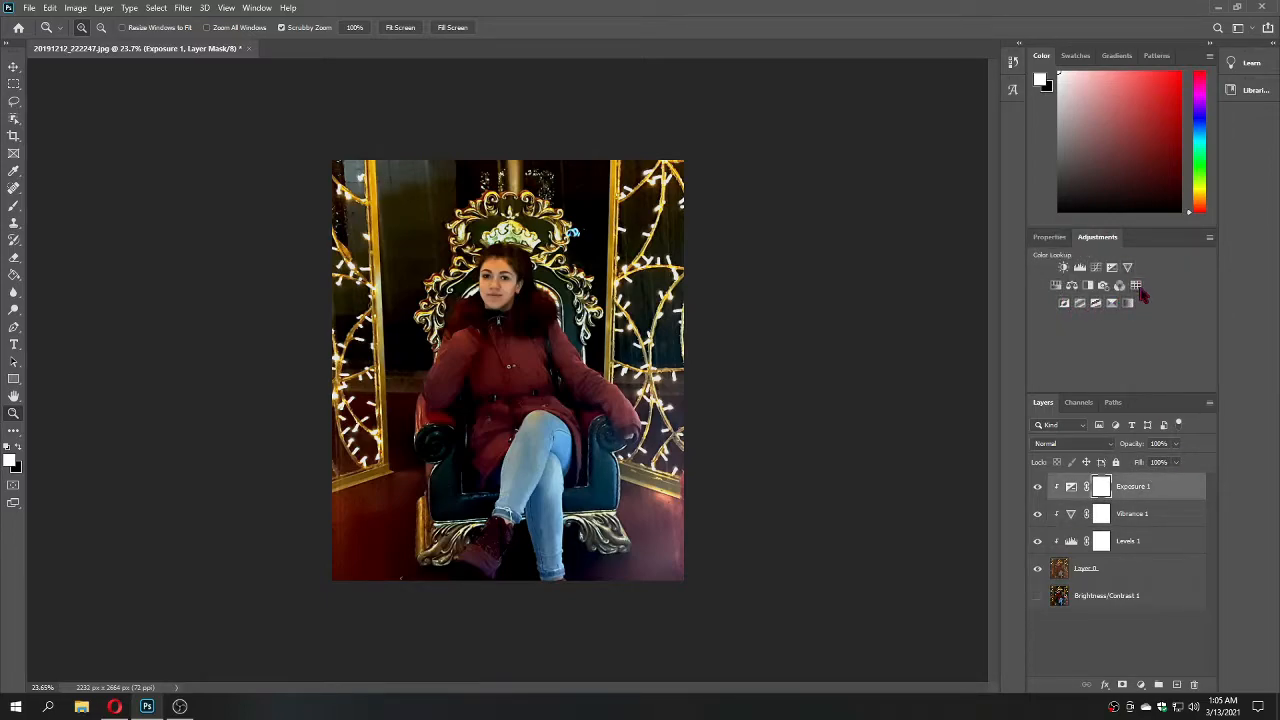
pyautogui.click(1103, 287)
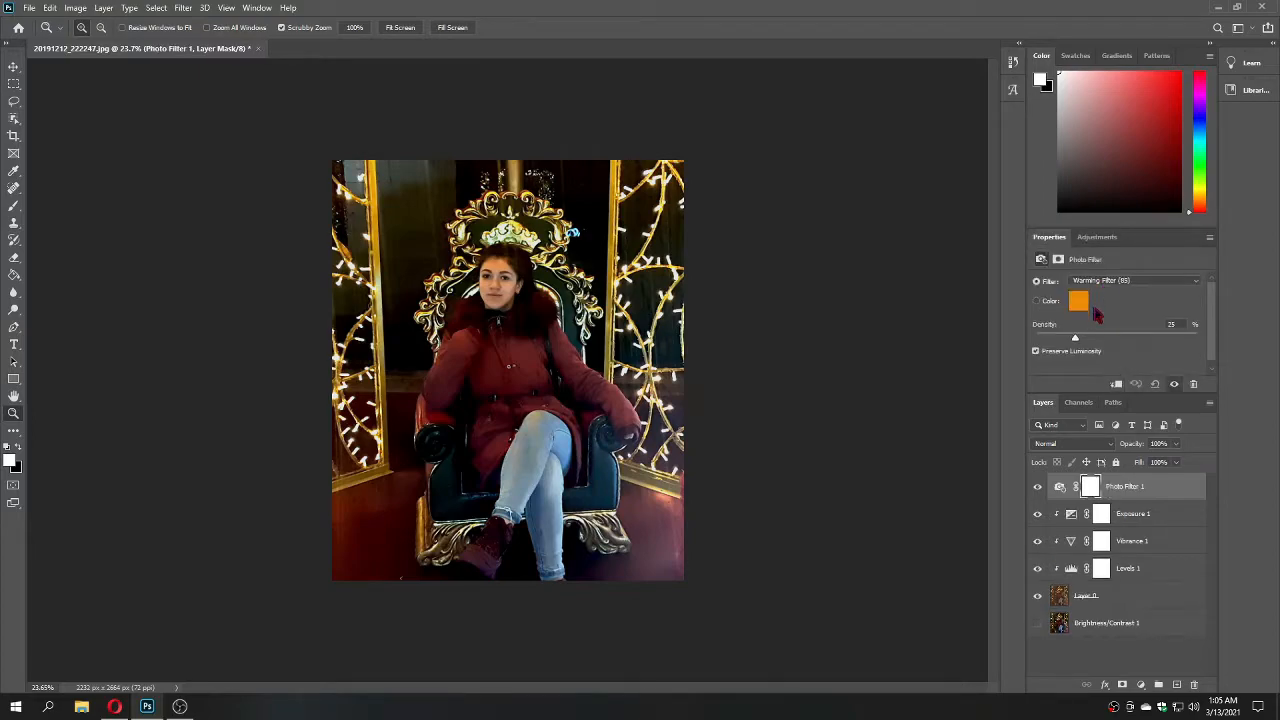
pyautogui.moveTo(1077, 339); pyautogui.dragTo(1050, 344)
pyautogui.click(1117, 384)
# Step: Remove the specks and blemishes from the floor on both sides of the throne on Layer 0 with the Spot Healing Brush
pyautogui.scroll(8, 502, 270)
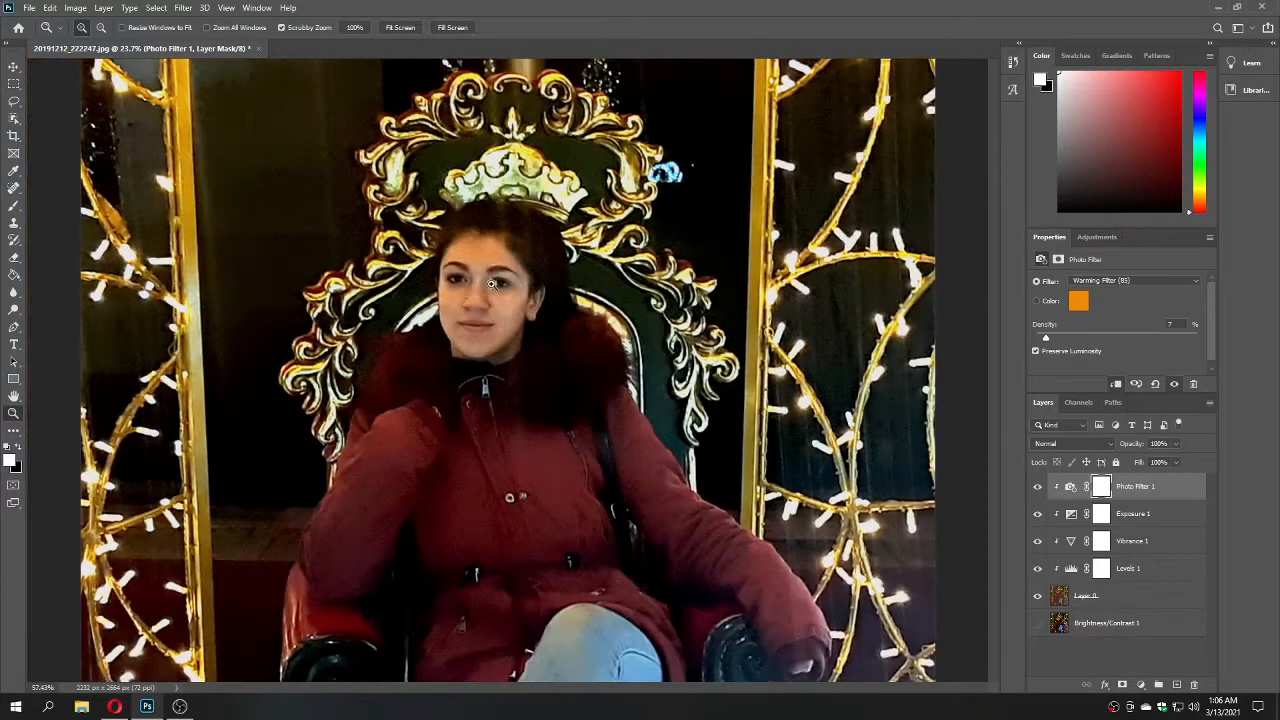
pyautogui.scroll(-2, 503, 273)
pyautogui.scroll(-4, 541, 303)
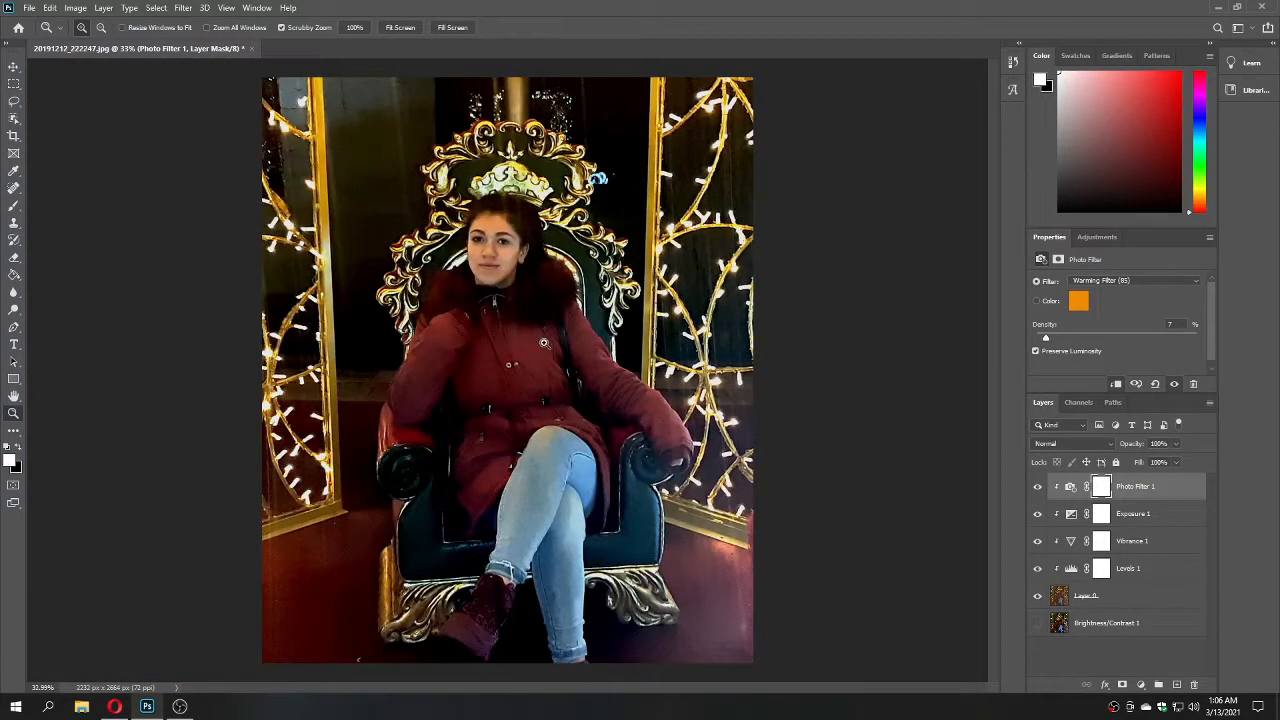
pyautogui.click(1145, 593)
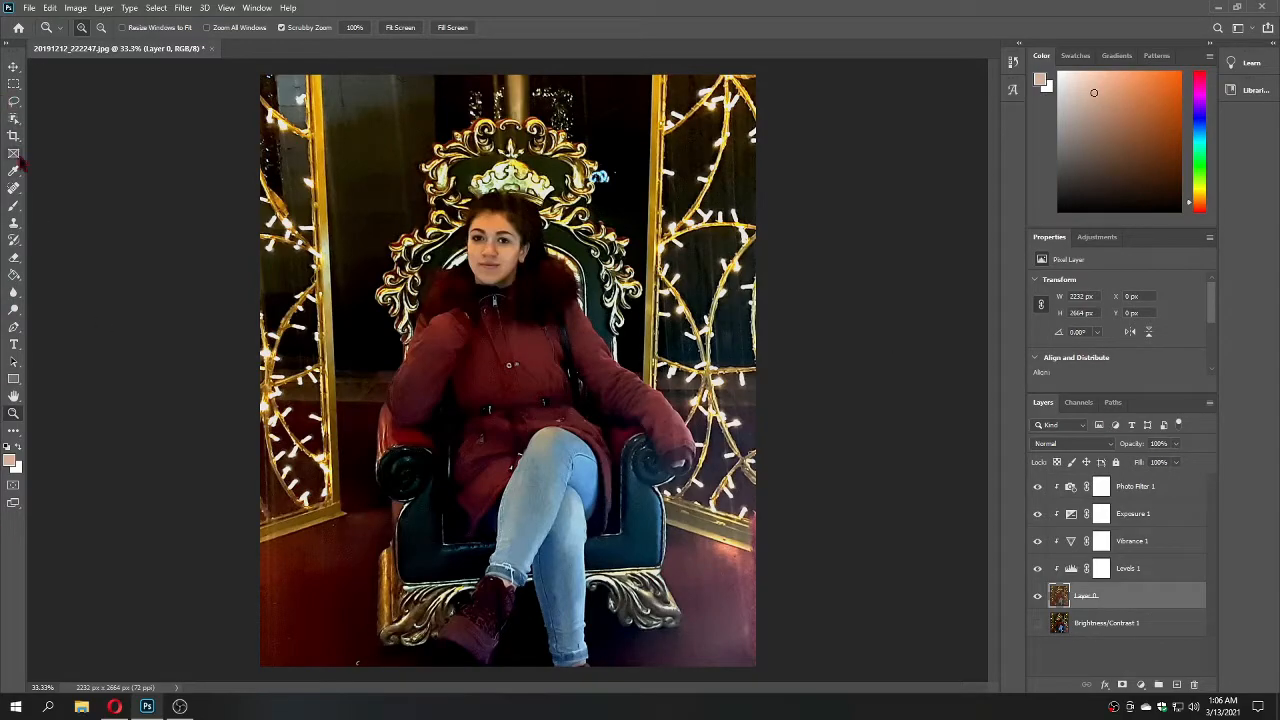
pyautogui.click(14, 192)
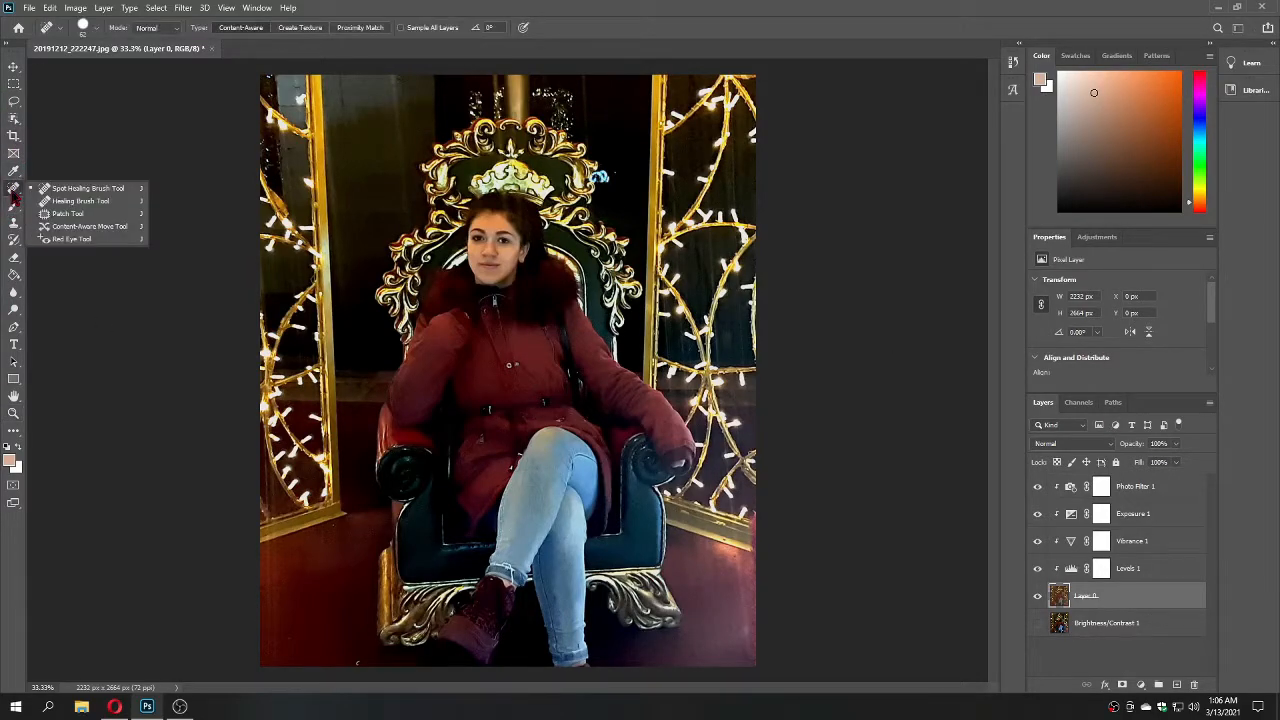
pyautogui.click(361, 665)
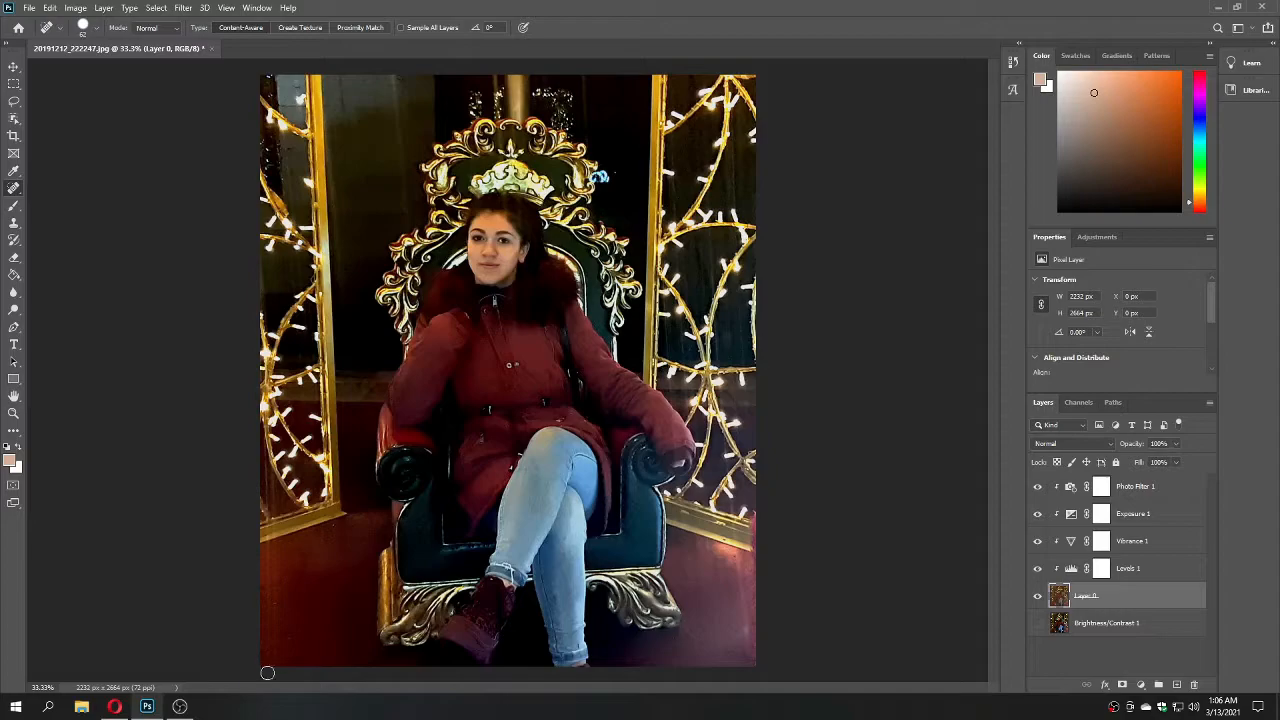
pyautogui.moveTo(314, 536); pyautogui.dragTo(320, 618)
pyautogui.moveTo(270, 550); pyautogui.dragTo(272, 672)
pyautogui.moveTo(745, 572); pyautogui.dragTo(748, 640)
# Step: Heal distracting spots inside the light panel on the photo's left side, adjusting the healing brush size
pyautogui.moveTo(288, 140); pyautogui.dragTo(295, 215)
pyautogui.rightClick(305, 325)
pyautogui.click(297, 318)
# Step: Heal the blemishes and reflections between the string lights in the photo's right-hand panel, resizing the Spot Healing Brush as needed
pyautogui.moveTo(707, 236); pyautogui.dragTo(712, 282)
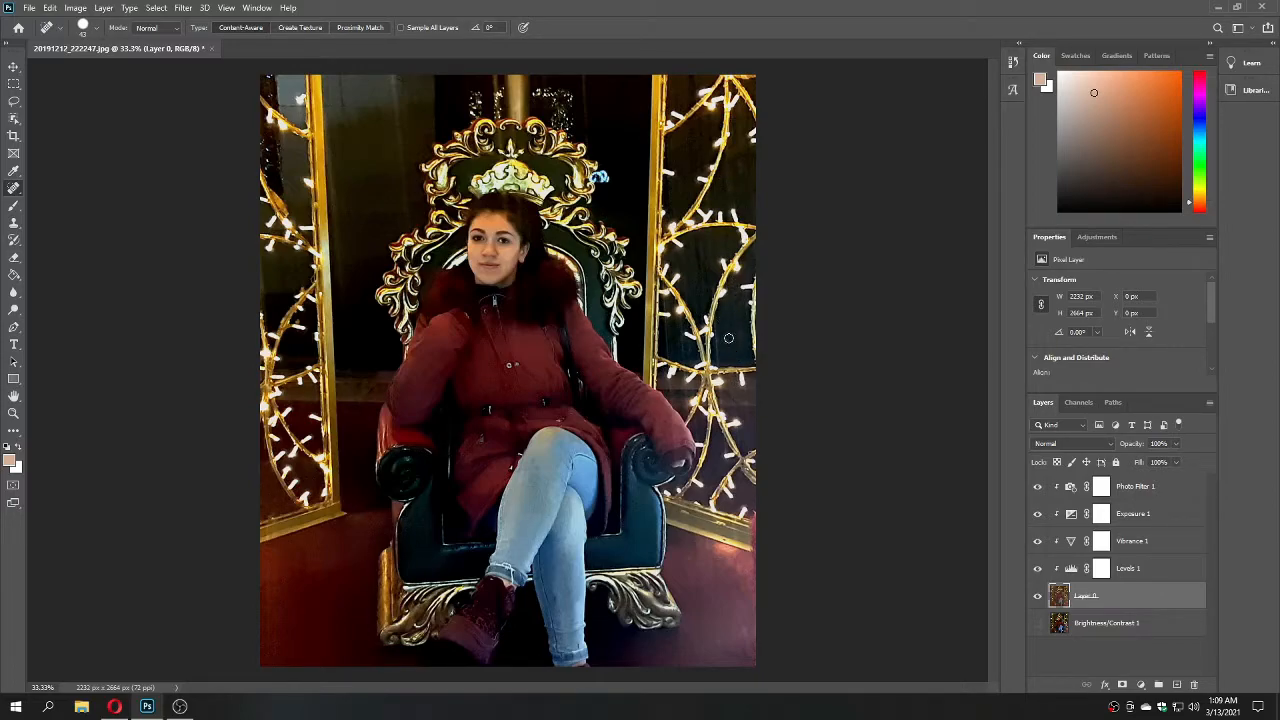
pyautogui.moveTo(718, 362); pyautogui.dragTo(714, 326)
pyautogui.rightClick(706, 294)
pyautogui.moveTo(749, 323); pyautogui.dragTo(776, 324)
pyautogui.moveTo(695, 284); pyautogui.dragTo(757, 183)
pyautogui.moveTo(686, 355)
pyautogui.mouseDown()
pyautogui.moveTo(669, 330)
pyautogui.moveTo(673, 349)
pyautogui.mouseUp()
pyautogui.moveTo(678, 362); pyautogui.dragTo(692, 350)
pyautogui.moveTo(750, 400); pyautogui.dragTo(752, 401)
pyautogui.click(748, 396)
pyautogui.click(745, 435)
pyautogui.click(684, 390)
pyautogui.moveTo(674, 426); pyautogui.dragTo(674, 438)
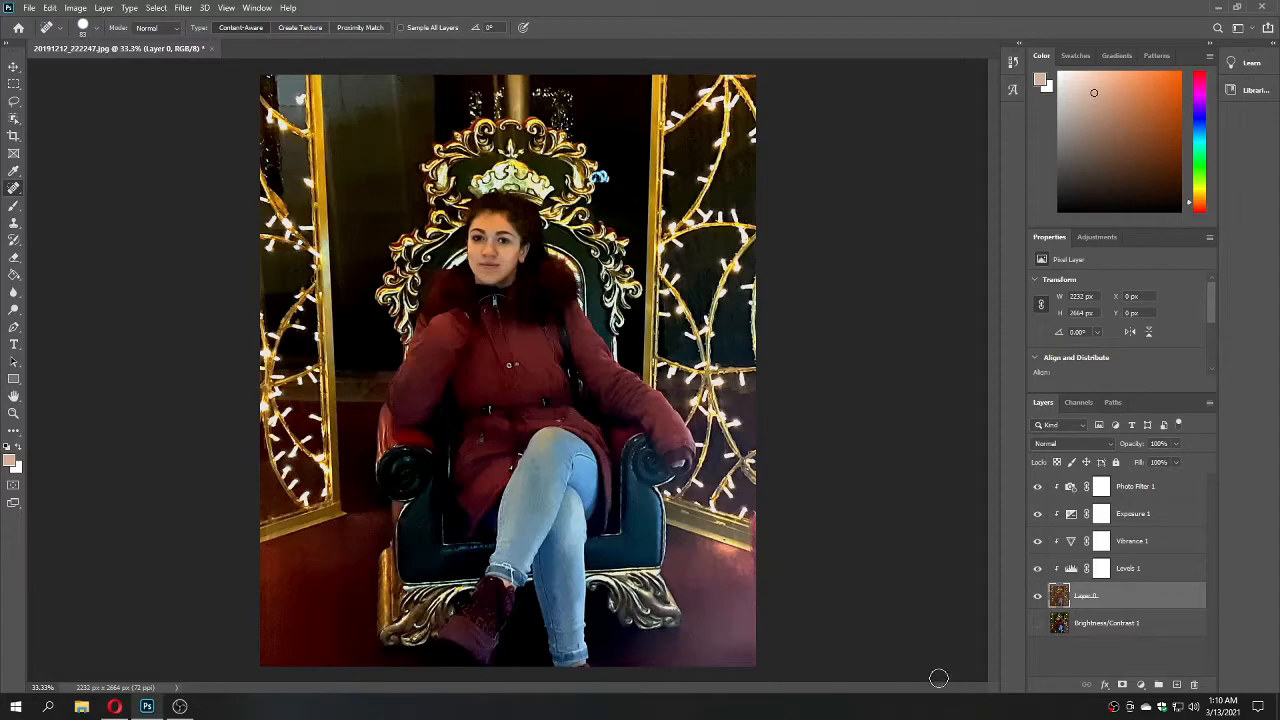
pyautogui.rightClick(663, 348)
pyautogui.click(841, 518)
# Step: Soften the area between the right panel's string lights with the Blur tool at 50% strength and a brush size of 88
pyautogui.click(16, 294)
pyautogui.rightClick(716, 266)
pyautogui.click(822, 298)
pyautogui.click(714, 247)
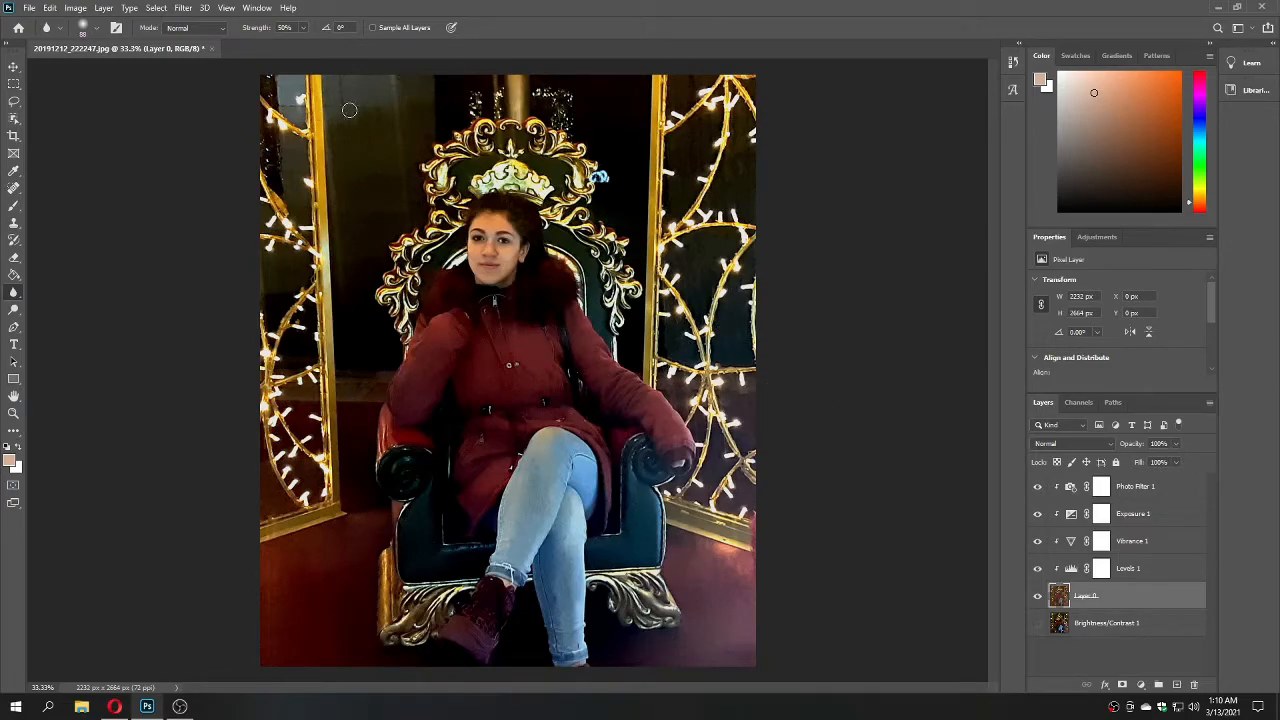
# Step: Enlarge the Blur brush to 369 and smooth the floor around the base of the throne
pyautogui.rightClick(356, 558)
pyautogui.click(510, 509)
pyautogui.moveTo(286, 556)
pyautogui.mouseDown()
pyautogui.moveTo(280, 620)
pyautogui.moveTo(324, 548)
pyautogui.moveTo(345, 543)
pyautogui.moveTo(256, 655)
pyautogui.moveTo(285, 522)
pyautogui.moveTo(322, 45)
pyautogui.moveTo(355, 255)
pyautogui.moveTo(442, 108)
pyautogui.moveTo(615, 64)
pyautogui.moveTo(611, 117)
pyautogui.moveTo(740, 86)
pyautogui.moveTo(619, 186)
pyautogui.moveTo(728, 106)
pyautogui.moveTo(708, 394)
pyautogui.moveTo(760, 147)
pyautogui.moveTo(791, 645)
pyautogui.moveTo(712, 548)
pyautogui.moveTo(730, 710)
pyautogui.moveTo(646, 520)
pyautogui.moveTo(638, 585)
pyautogui.moveTo(639, 651)
pyautogui.moveTo(785, 500)
pyautogui.moveTo(746, 642)
pyautogui.mouseUp()
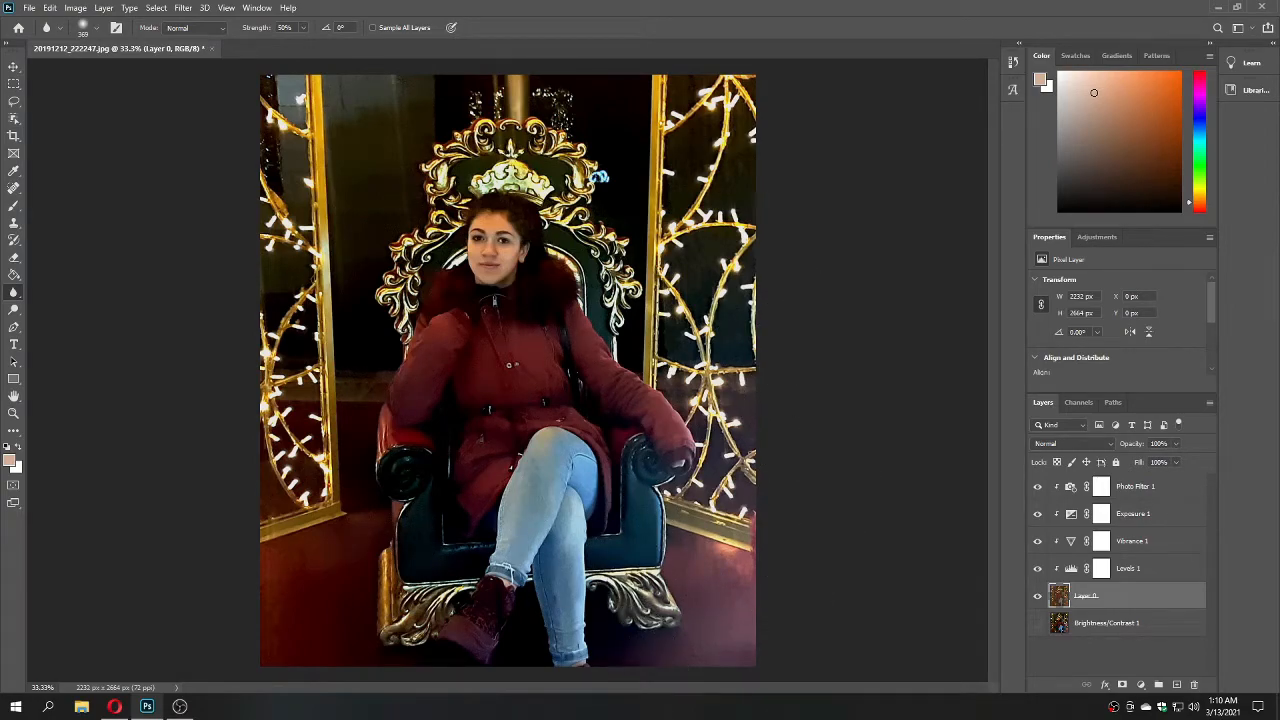
# Step: Apply a 15 px Tilt-Shift blur to Layer 0, widening the sharp zone from the top of the head down to the knees
pyautogui.click(183, 8)
pyautogui.moveTo(276, 163)
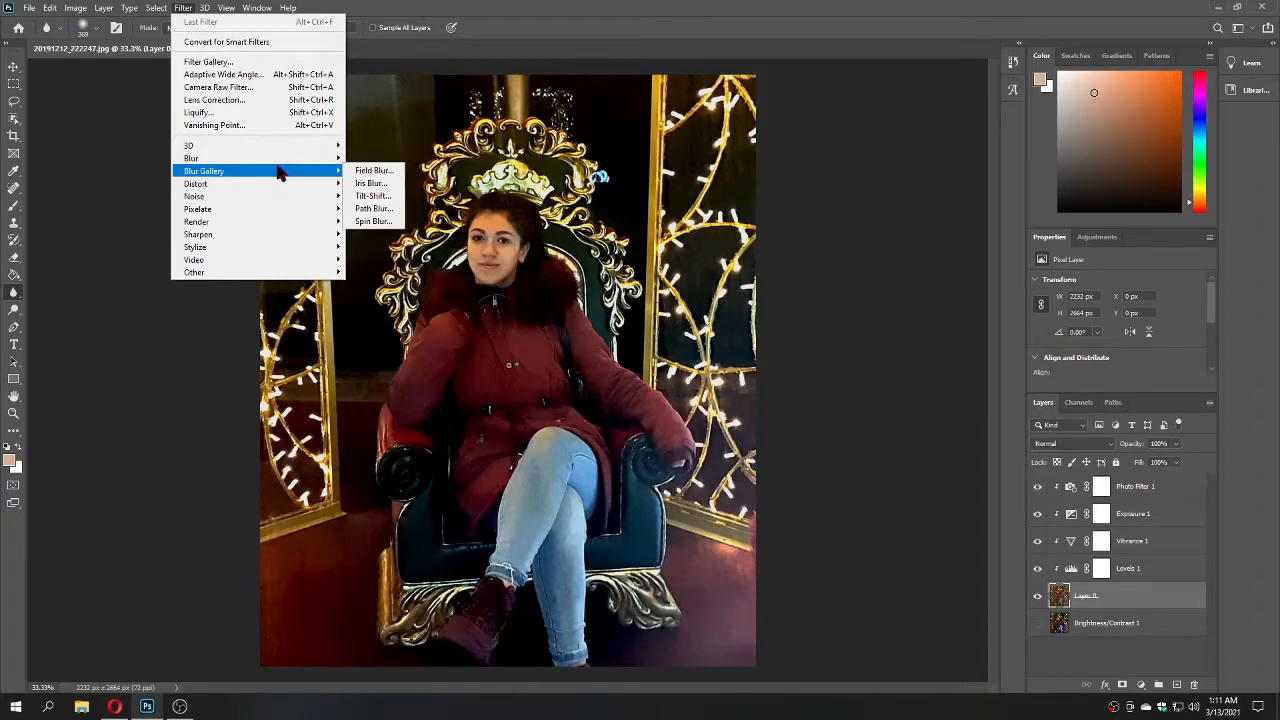
pyautogui.click(375, 196)
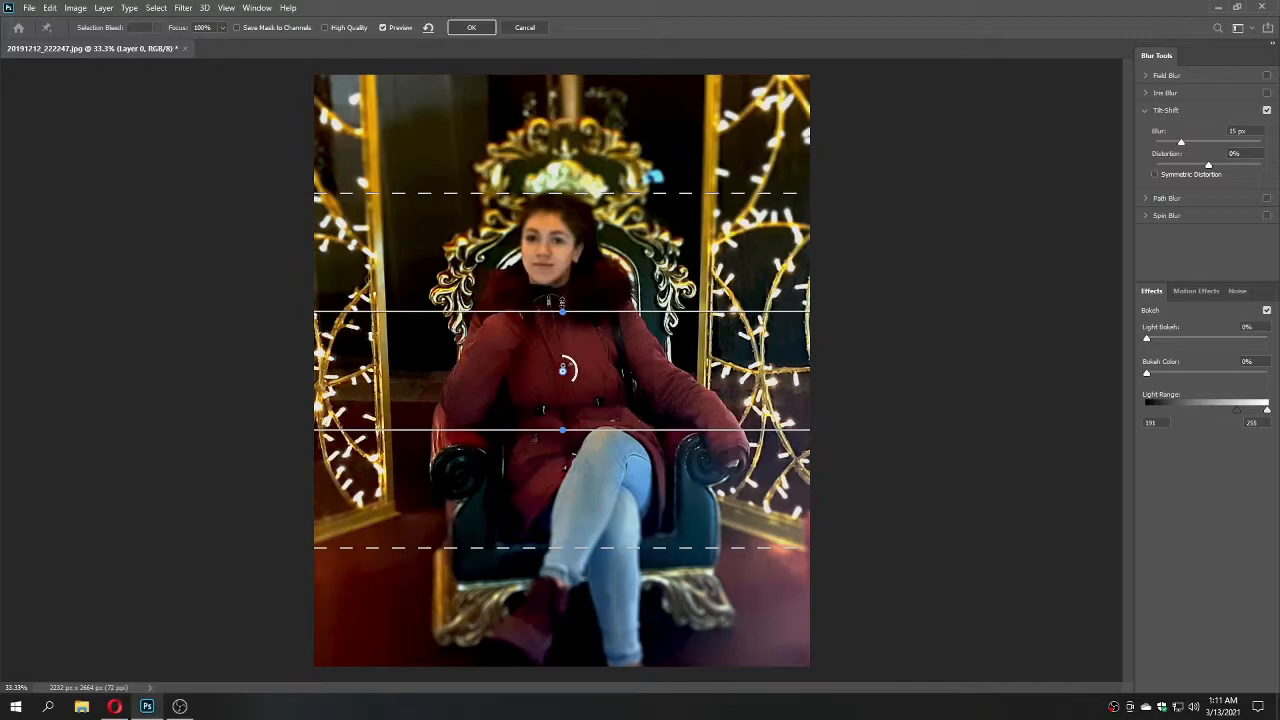
pyautogui.moveTo(564, 275); pyautogui.dragTo(562, 189)
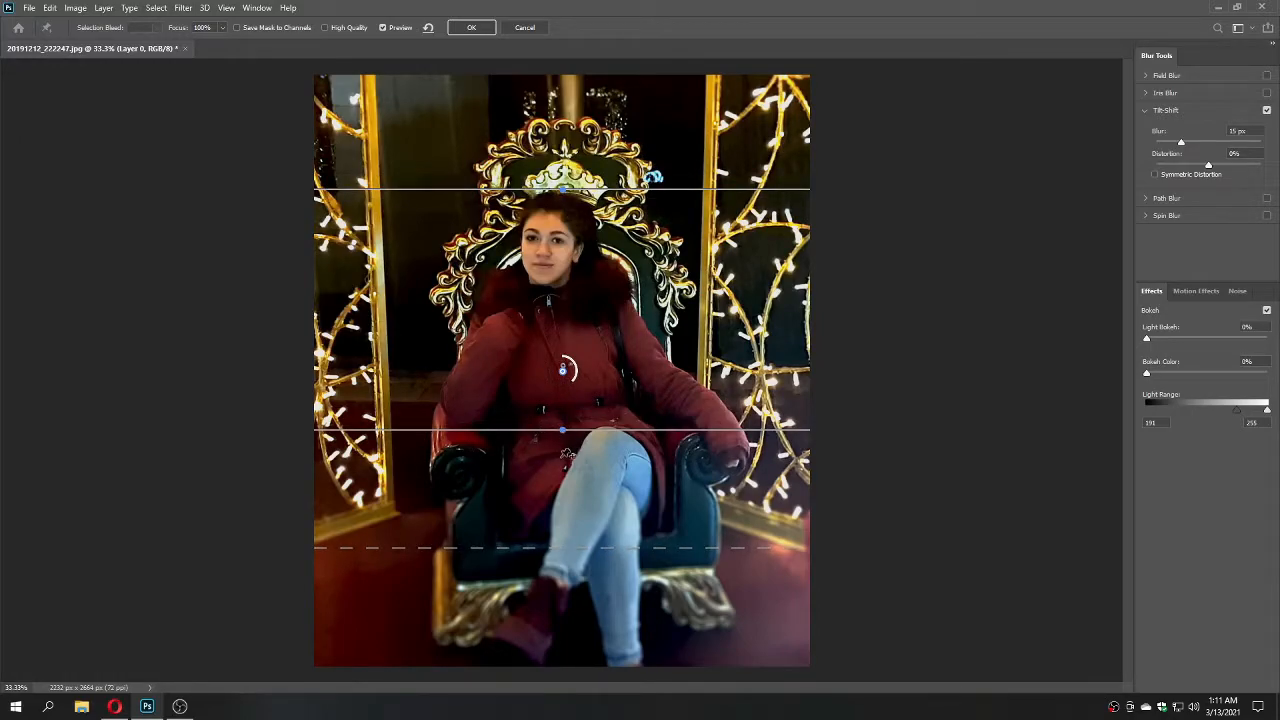
pyautogui.moveTo(561, 431); pyautogui.dragTo(561, 478)
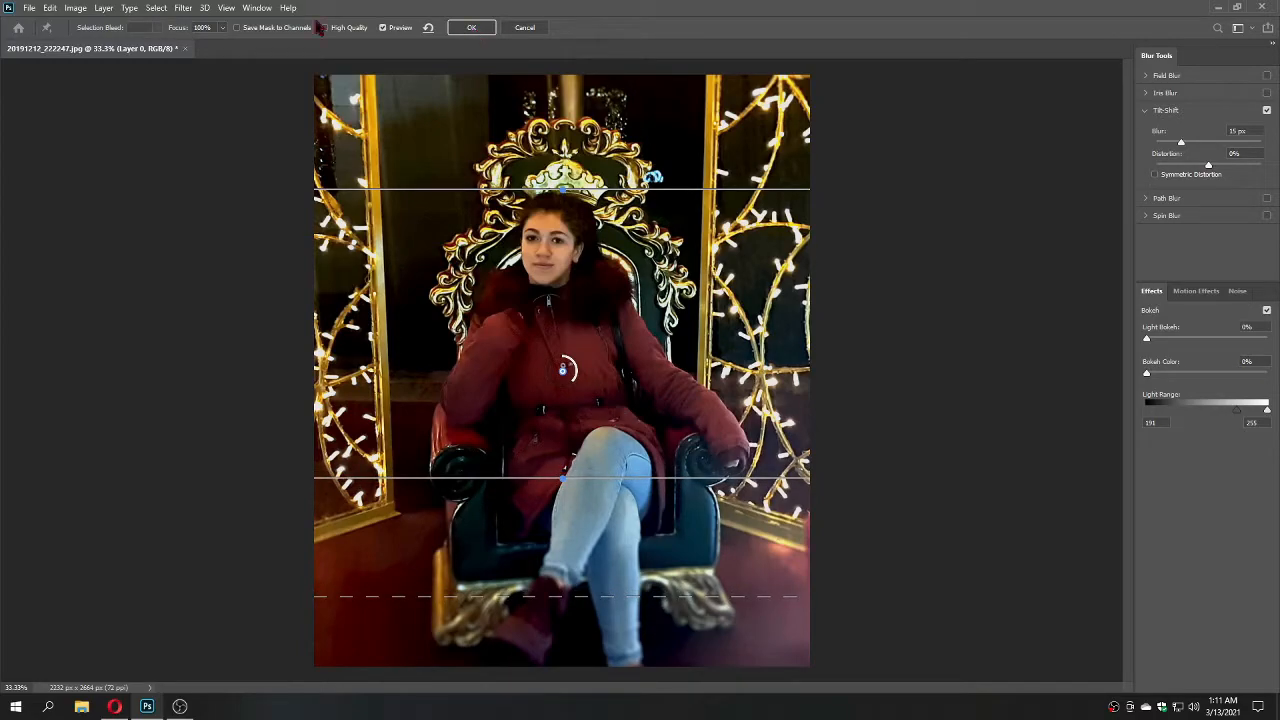
pyautogui.click(480, 31)
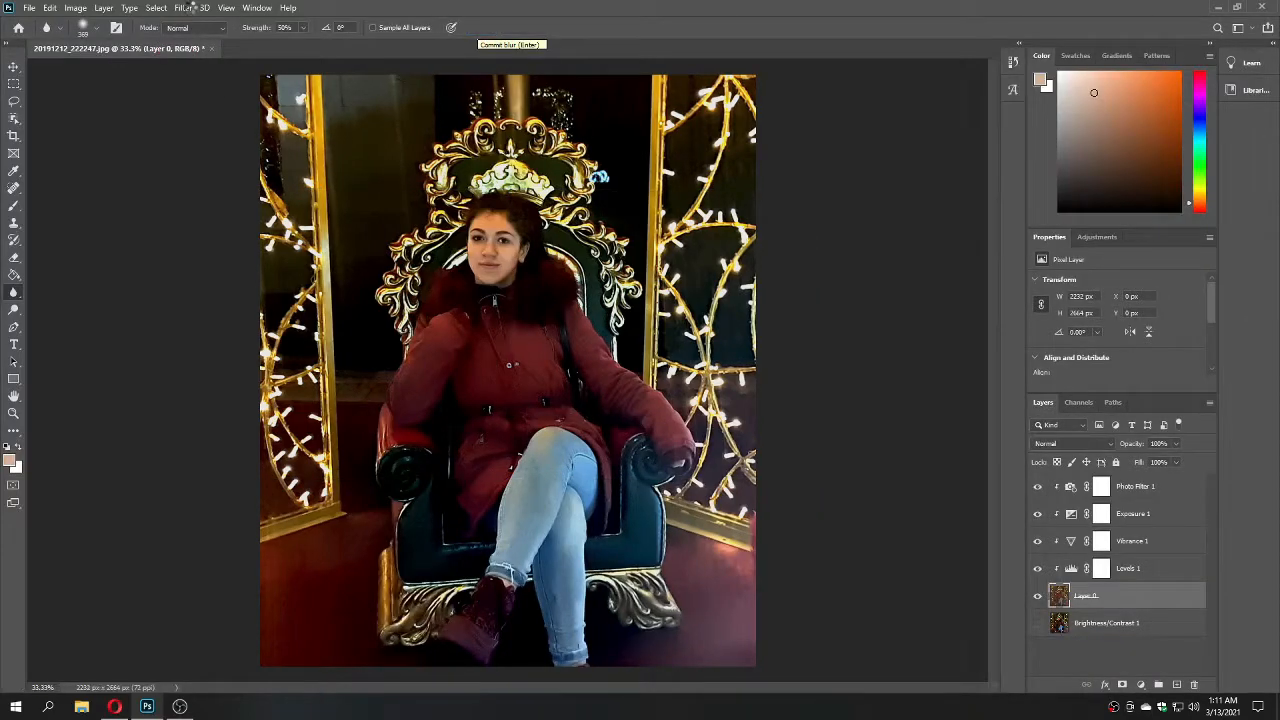
# Step: Try an Iris Blur on Layer 0, enlarging the ellipse and its sharp zone to cover more of the woman and throne
pyautogui.click(186, 8)
pyautogui.moveTo(272, 172)
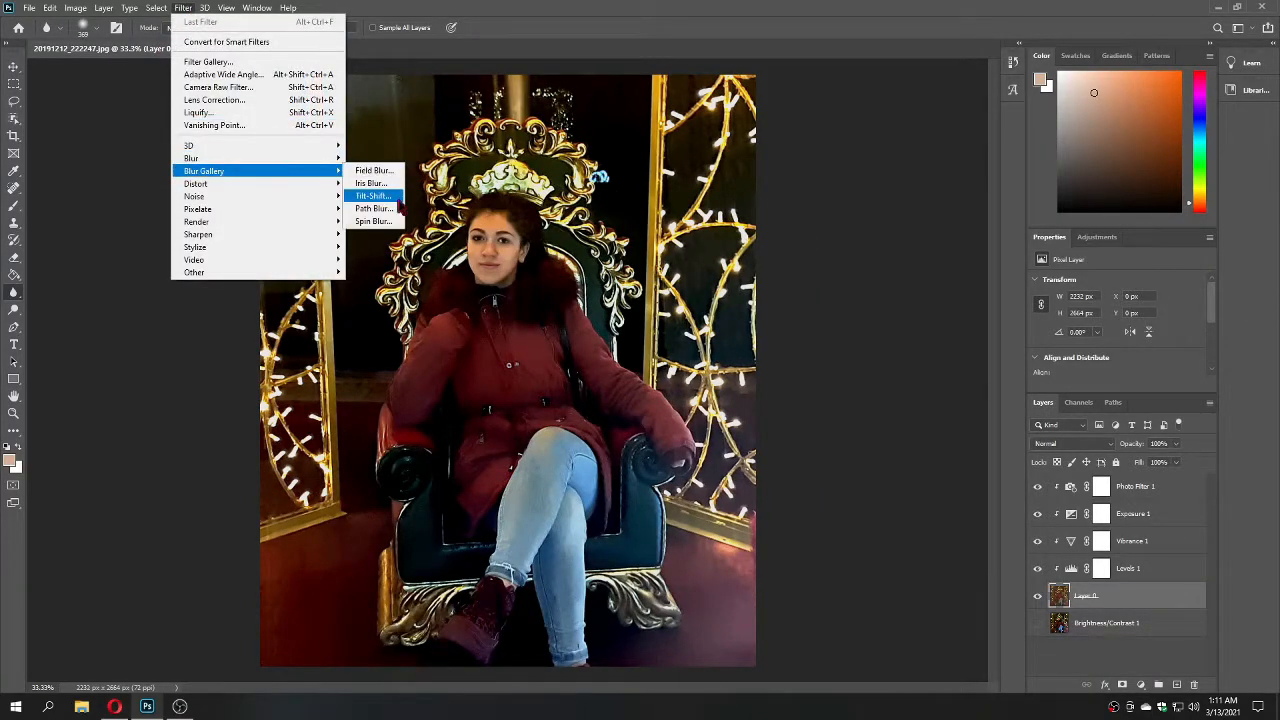
pyautogui.click(371, 183)
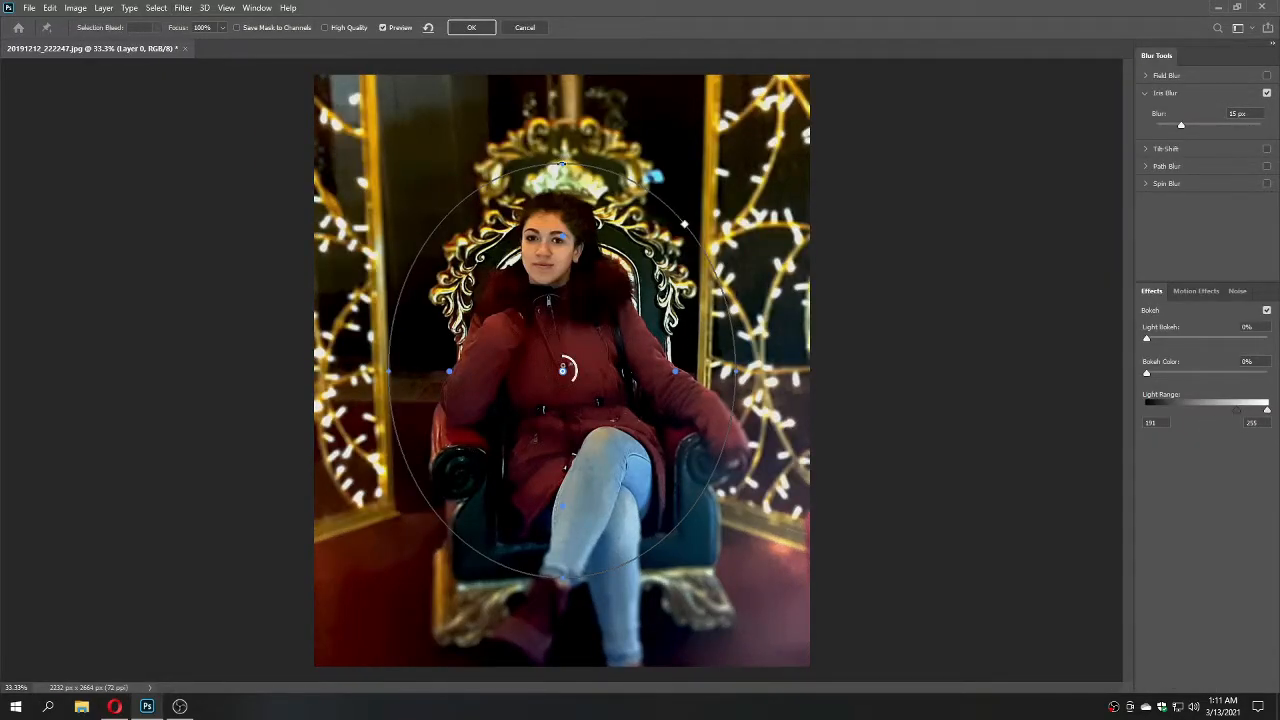
pyautogui.moveTo(565, 228); pyautogui.dragTo(565, 209)
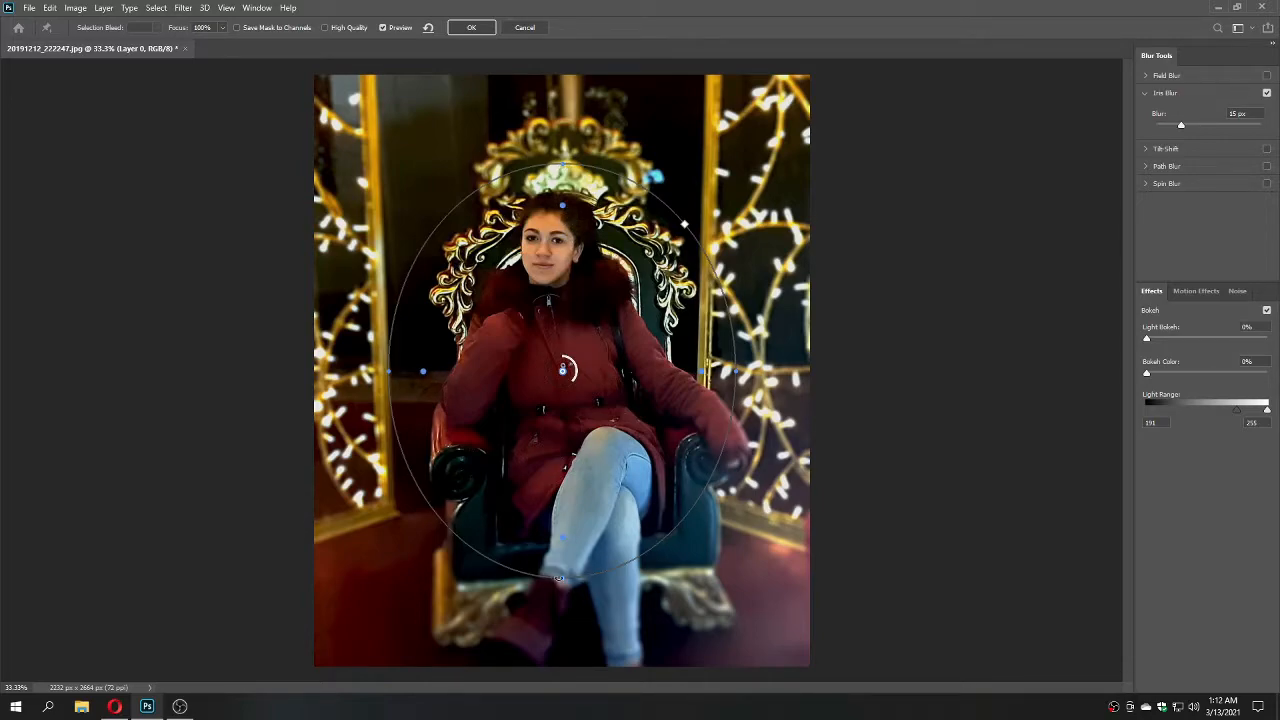
pyautogui.moveTo(555, 582); pyautogui.dragTo(543, 614)
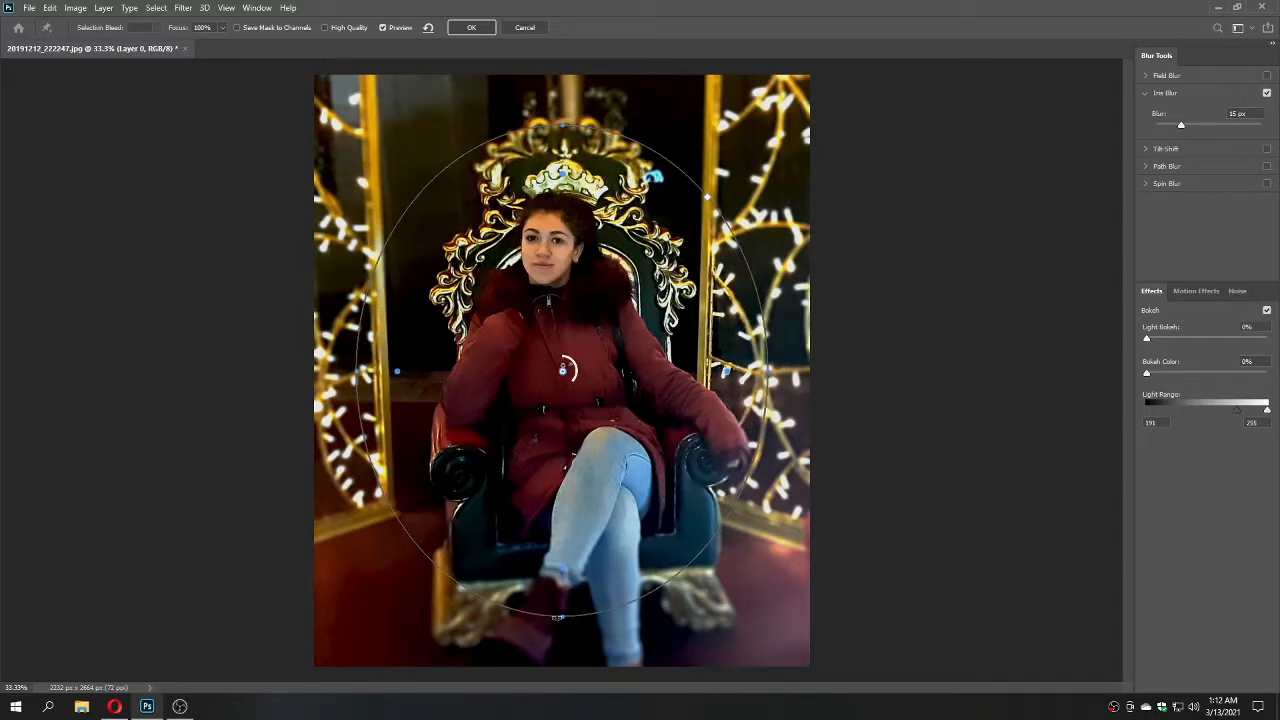
# Step: Turn on Save Mask to Channels and High Quality for the Iris Blur and reduce its blur amount
pyautogui.moveTo(190, 30); pyautogui.dragTo(486, 29)
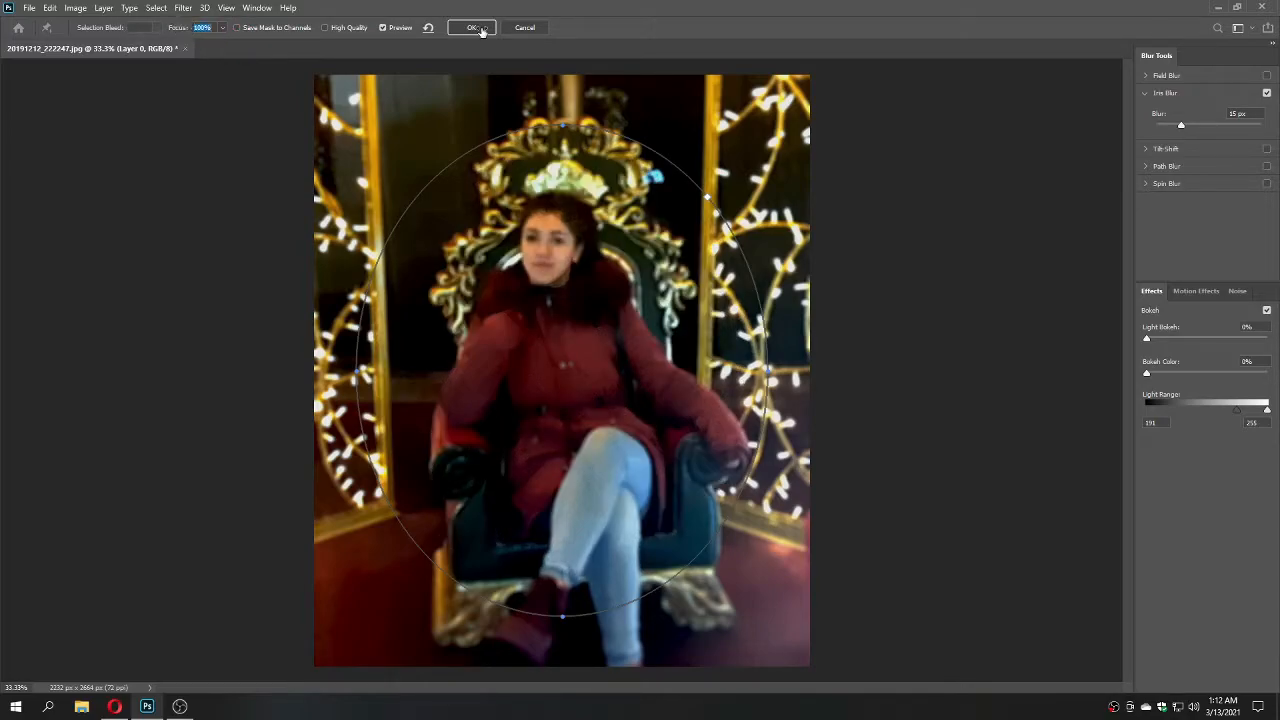
pyautogui.click(288, 27)
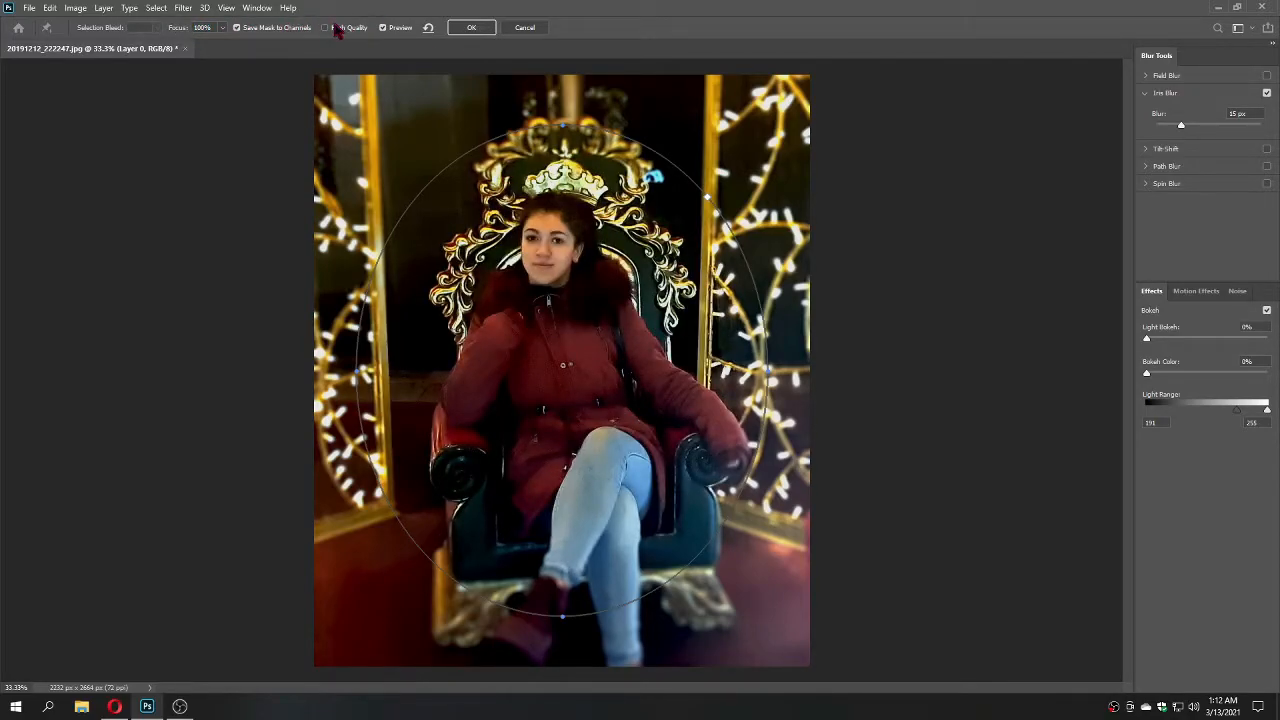
pyautogui.click(337, 30)
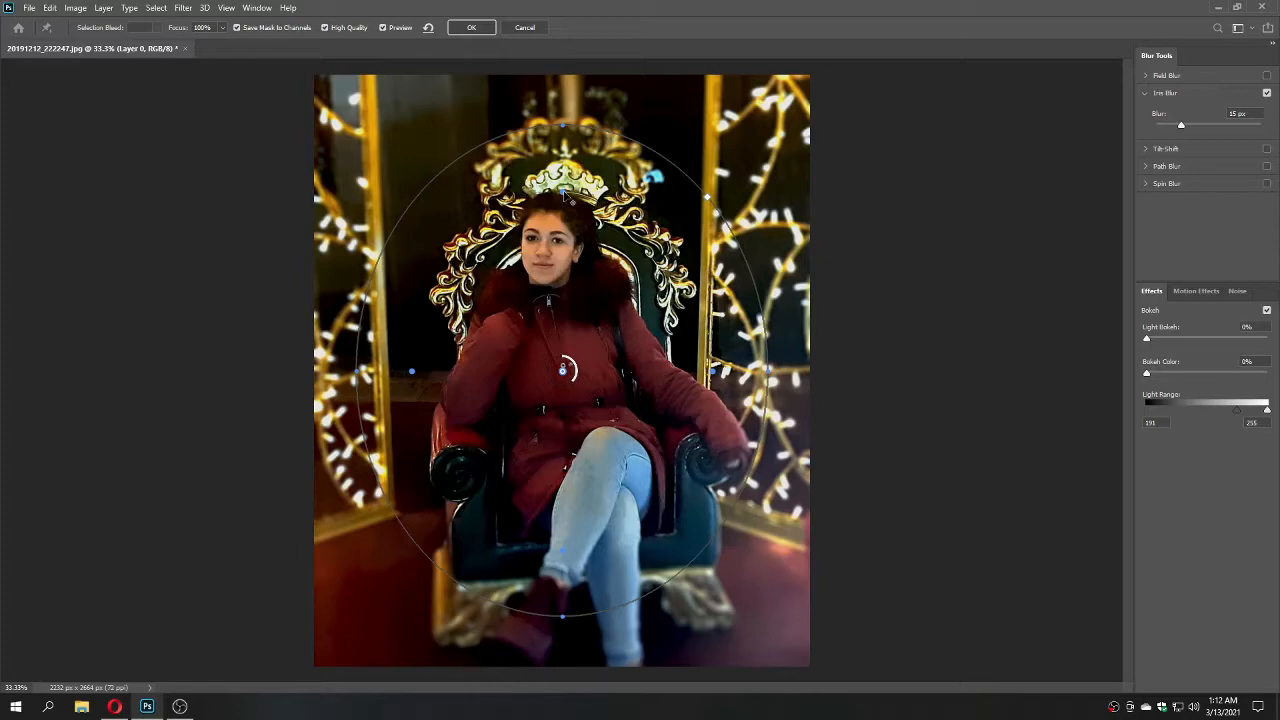
pyautogui.moveTo(1183, 128)
pyautogui.mouseDown()
pyautogui.moveTo(1155, 138)
pyautogui.moveTo(1270, 136)
pyautogui.moveTo(1173, 130)
pyautogui.mouseUp()
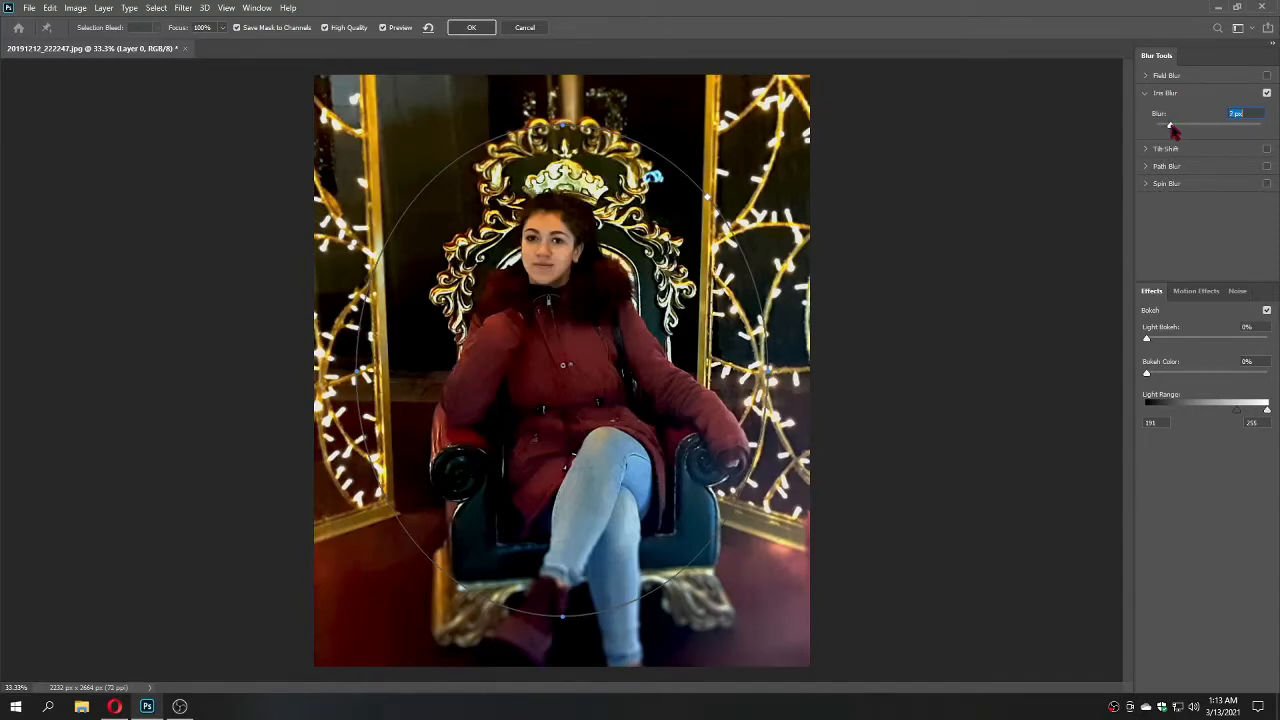
pyautogui.click(525, 28)
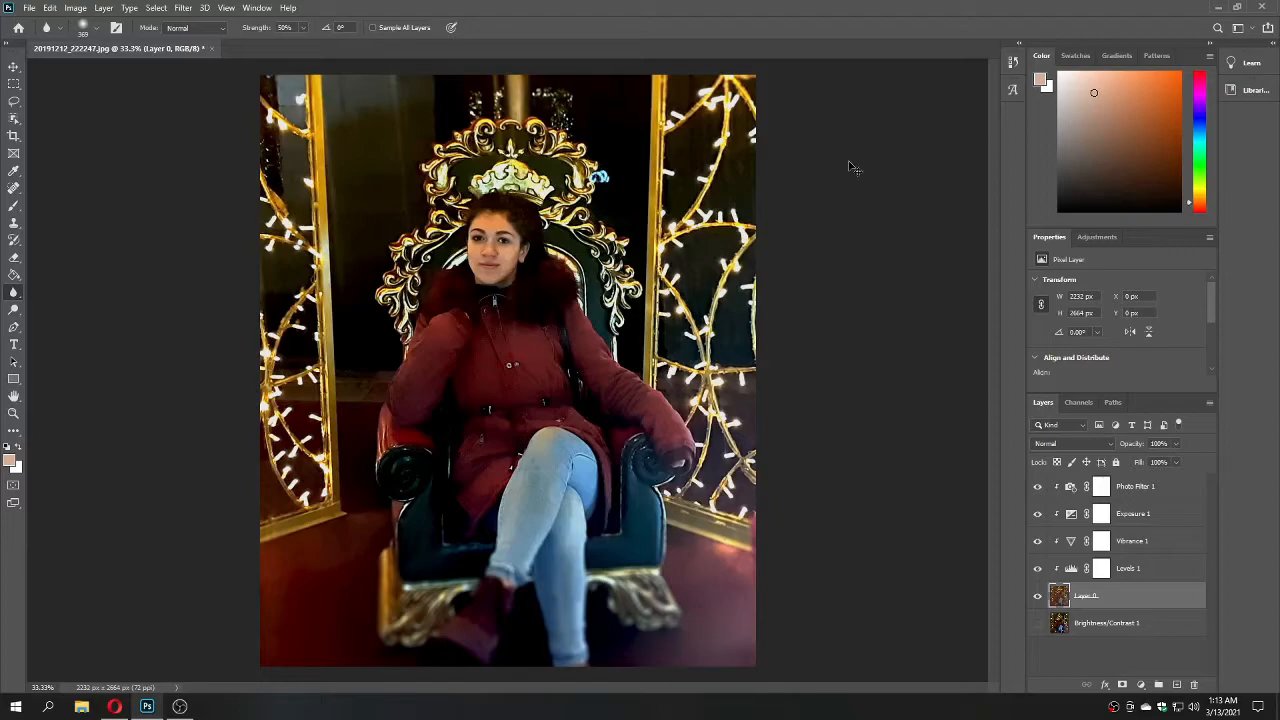
# Step: Apply a 15 px Iris Blur to Layer 0 with the ellipse moved up, spanning from the throne's crest to the woman's knees
pyautogui.click(184, 8)
pyautogui.moveTo(245, 175)
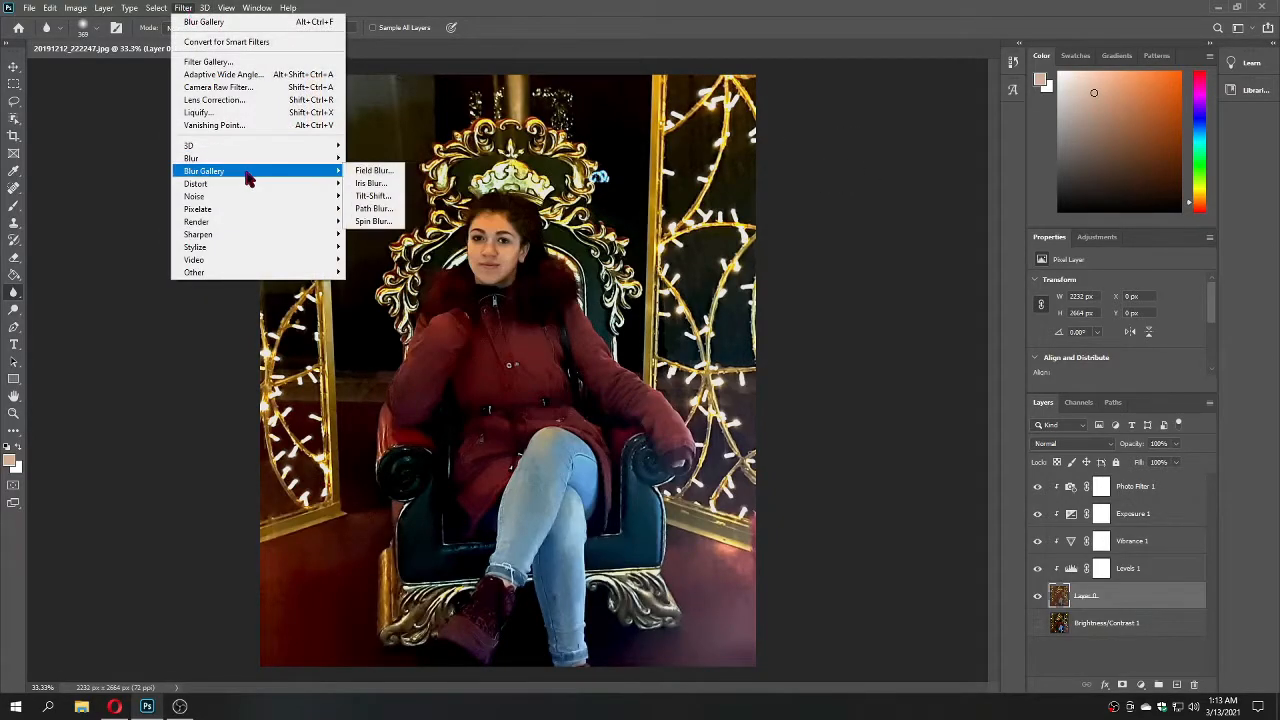
pyautogui.click(395, 184)
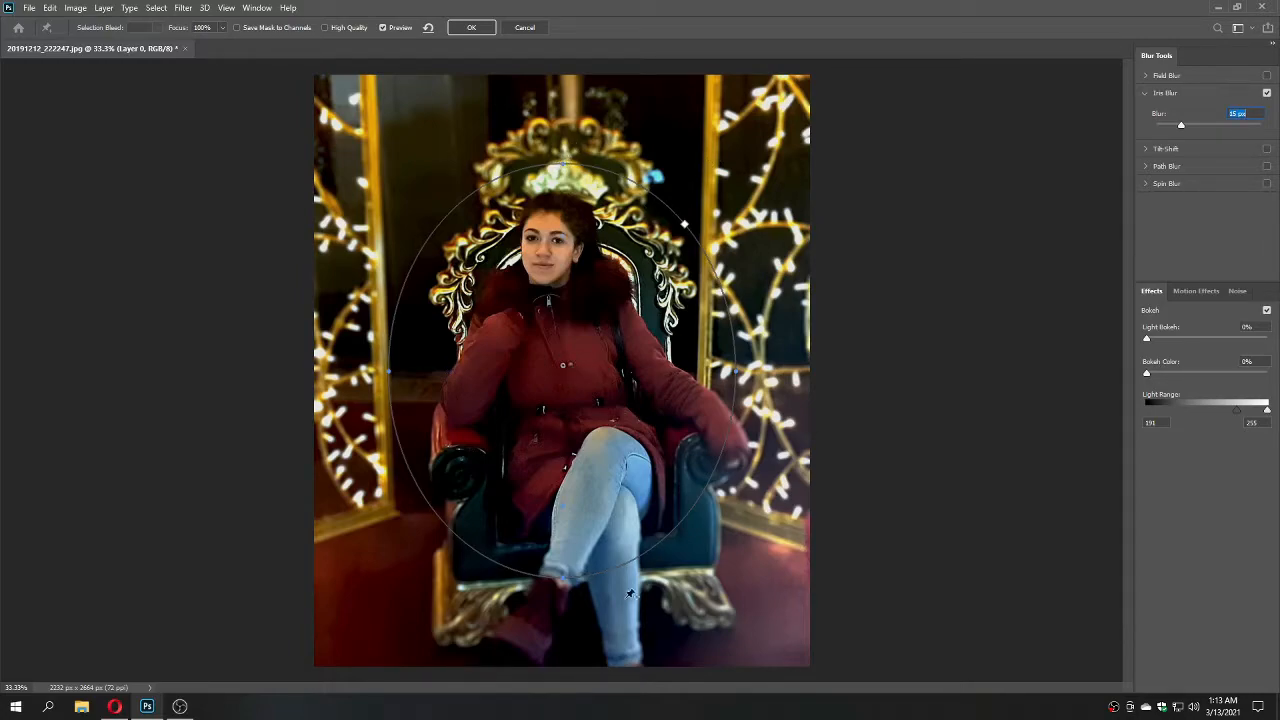
pyautogui.moveTo(562, 566); pyautogui.dragTo(563, 523)
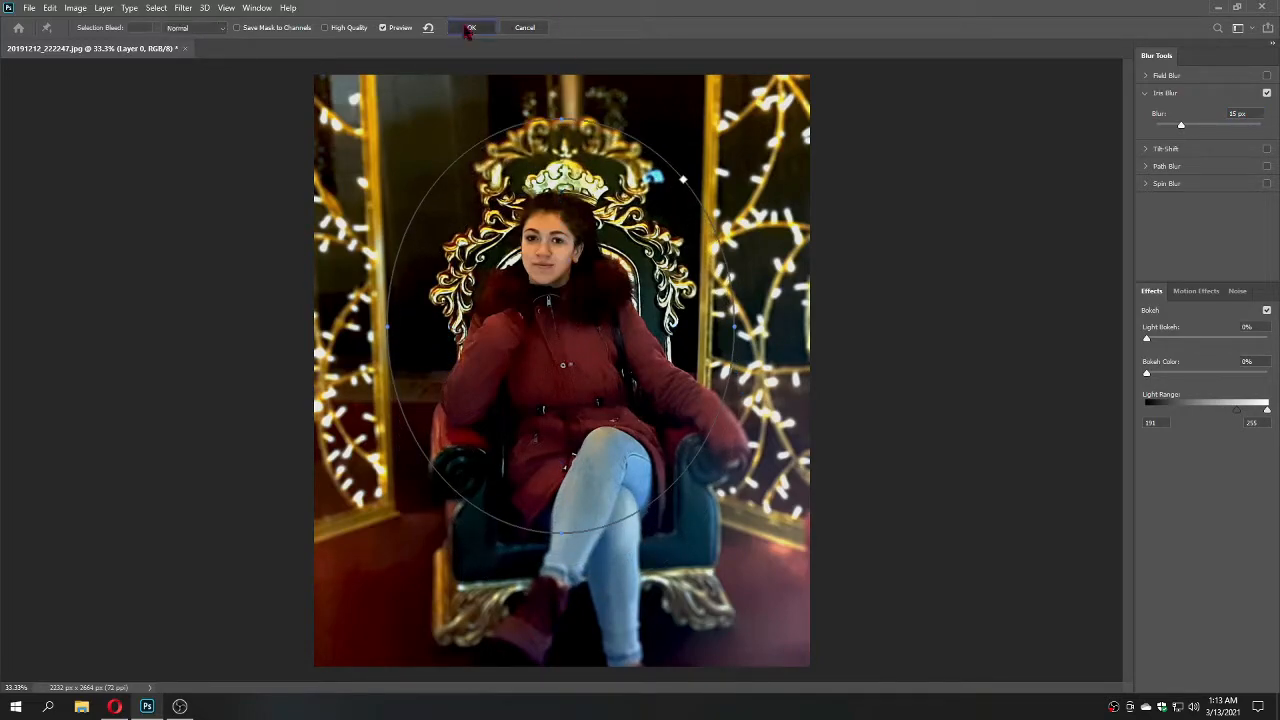
pyautogui.click(471, 27)
# Step: Try the Average blur filter on Layer 0 and undo it
pyautogui.click(183, 8)
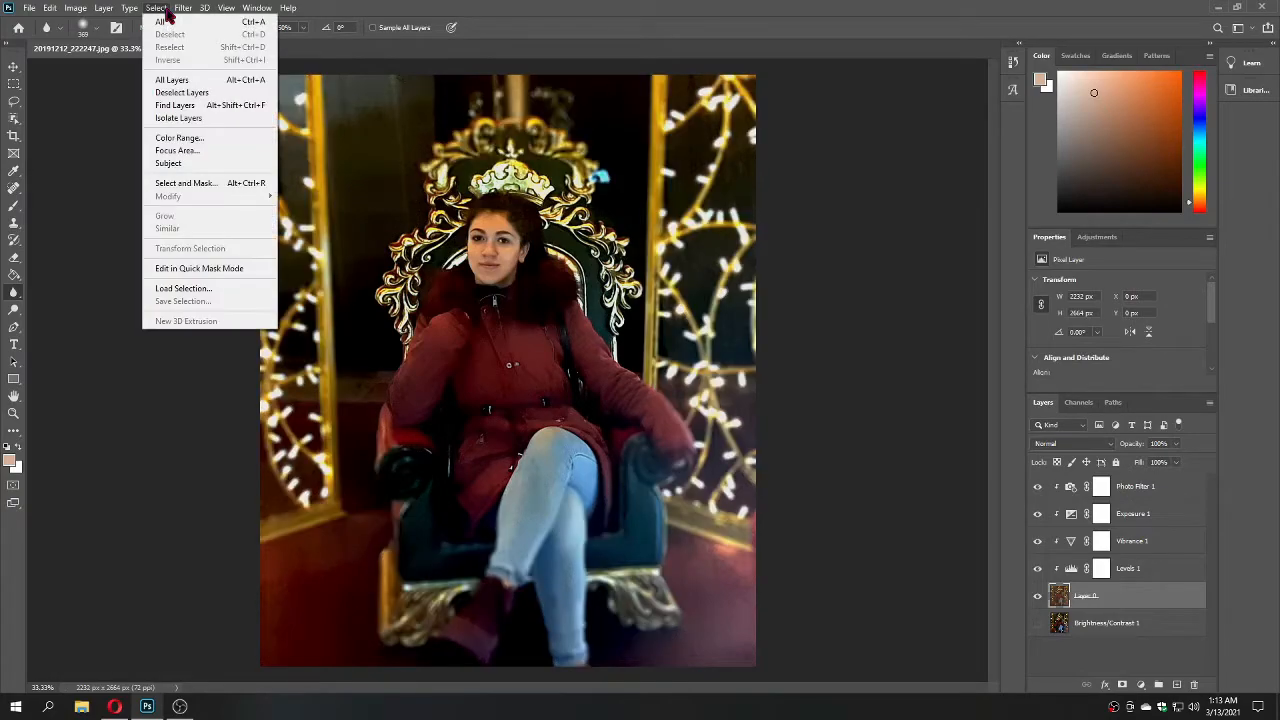
pyautogui.moveTo(296, 168)
pyautogui.click(392, 160)
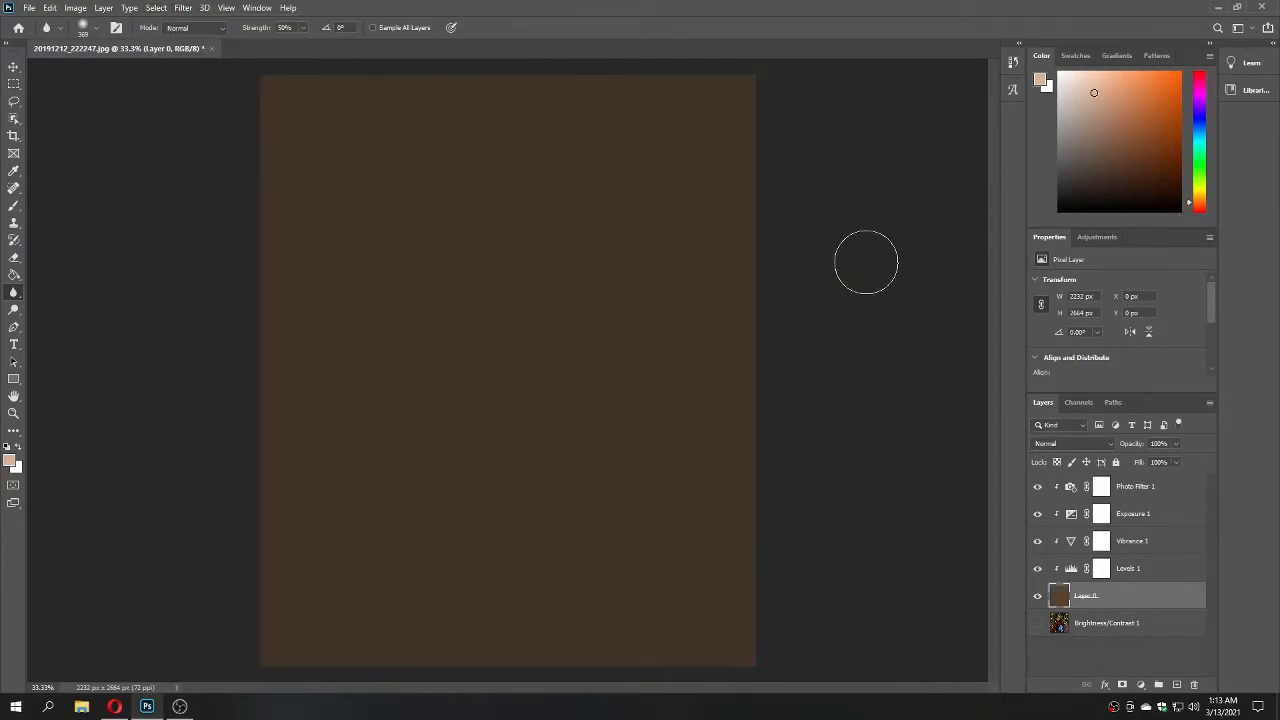
pyautogui.hotkey('ctrl', 'z')
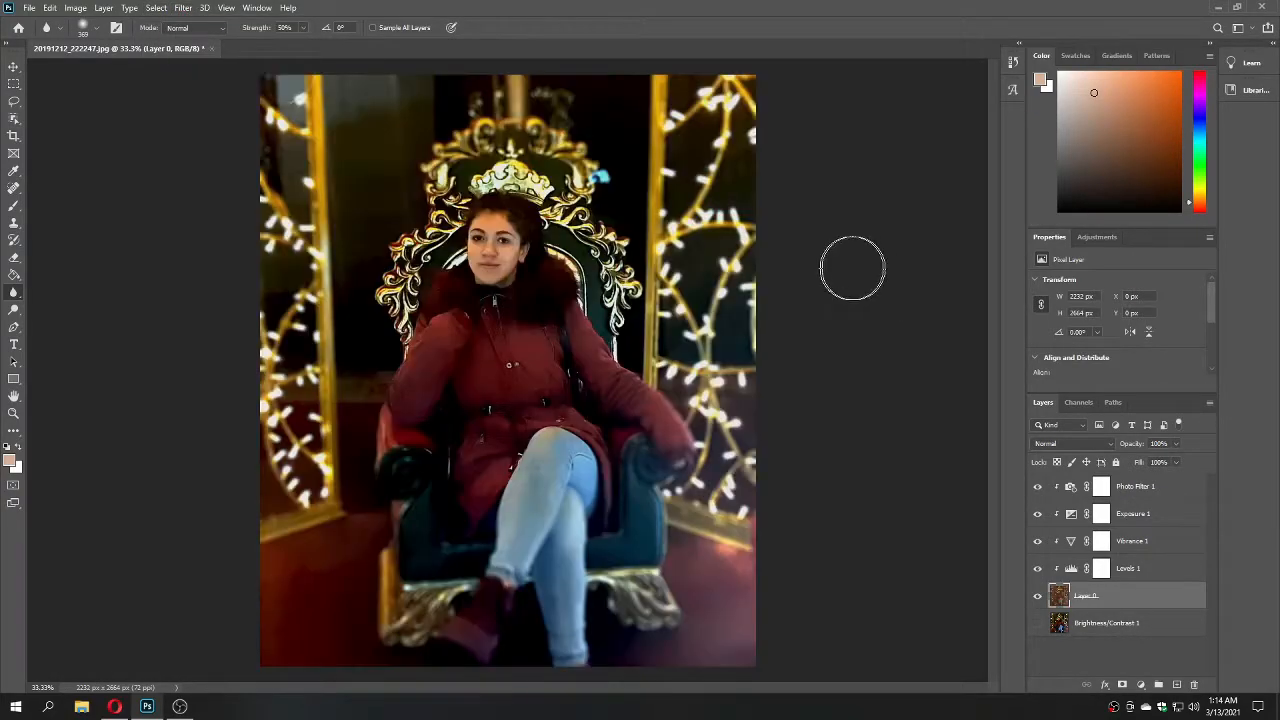
# Step: Apply the basic Blur filter to Layer 0
pyautogui.click(183, 8)
pyautogui.moveTo(306, 162)
pyautogui.click(390, 172)
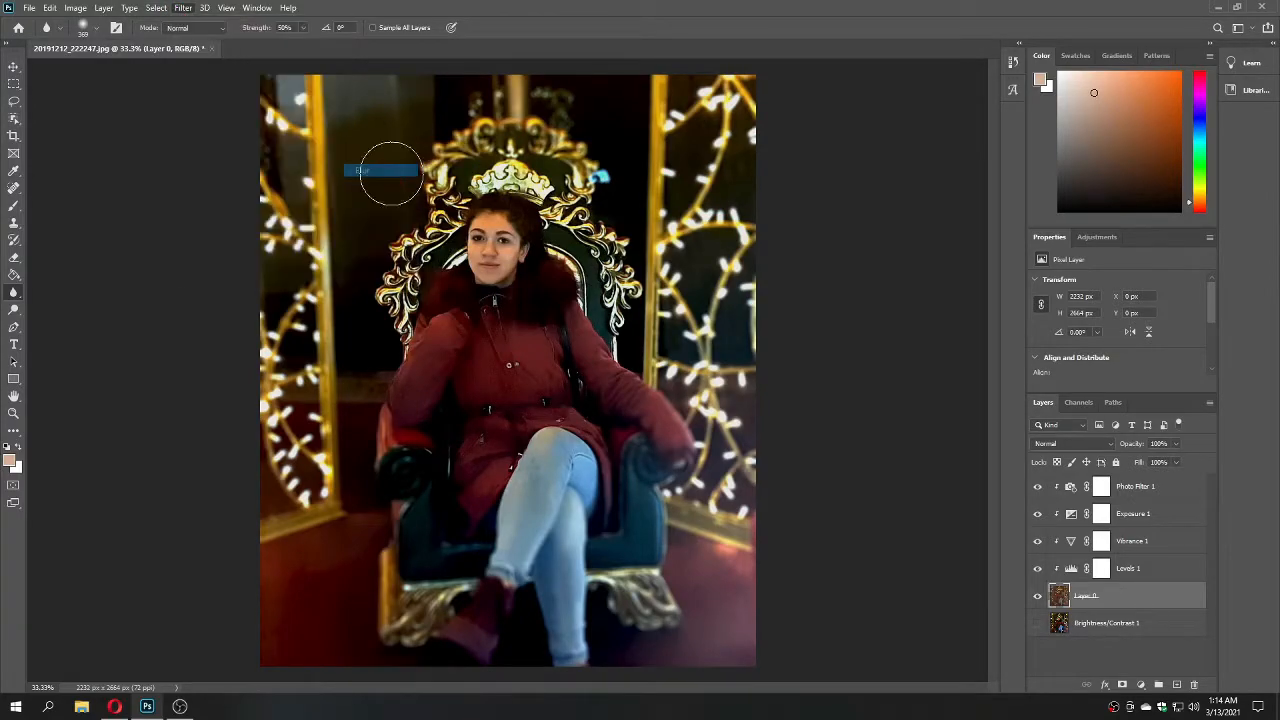
# Step: Try a Box Blur with a 3-pixel radius on Layer 0, previewing its effect on the woman's face
pyautogui.click(183, 8)
pyautogui.moveTo(290, 159)
pyautogui.click(389, 199)
pyautogui.moveTo(544, 356); pyautogui.dragTo(539, 354)
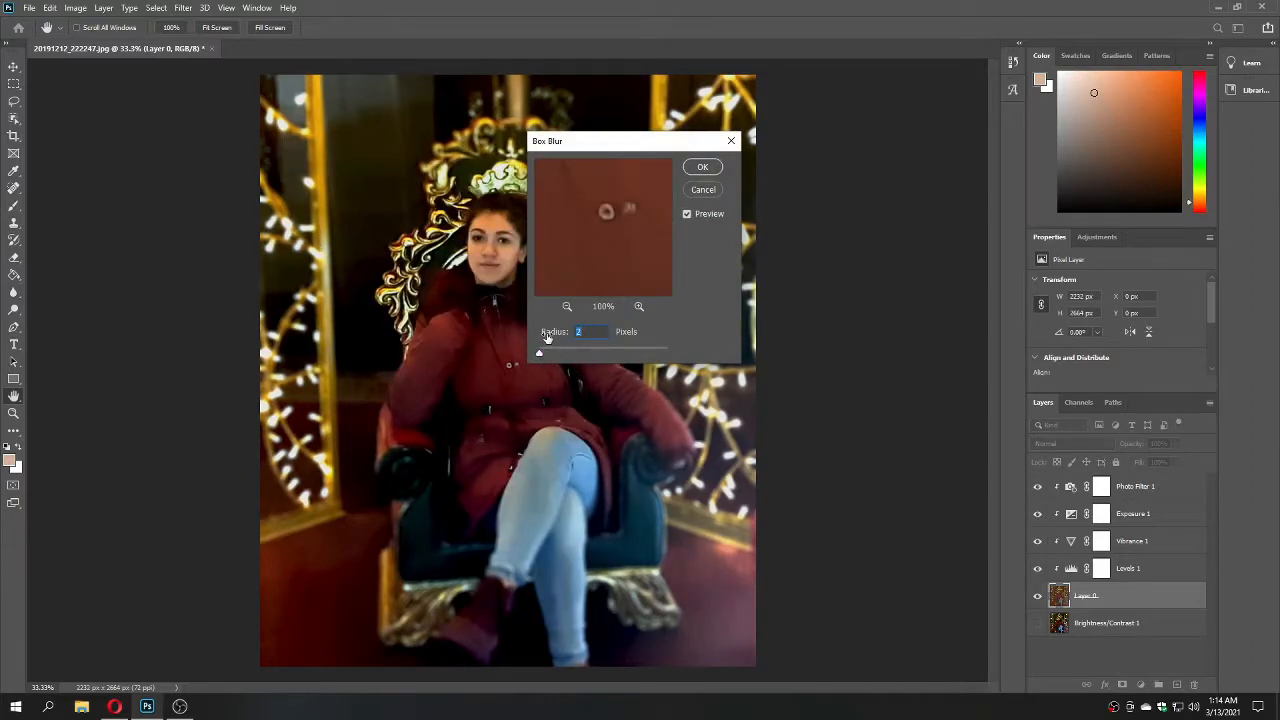
pyautogui.moveTo(611, 191); pyautogui.dragTo(670, 196)
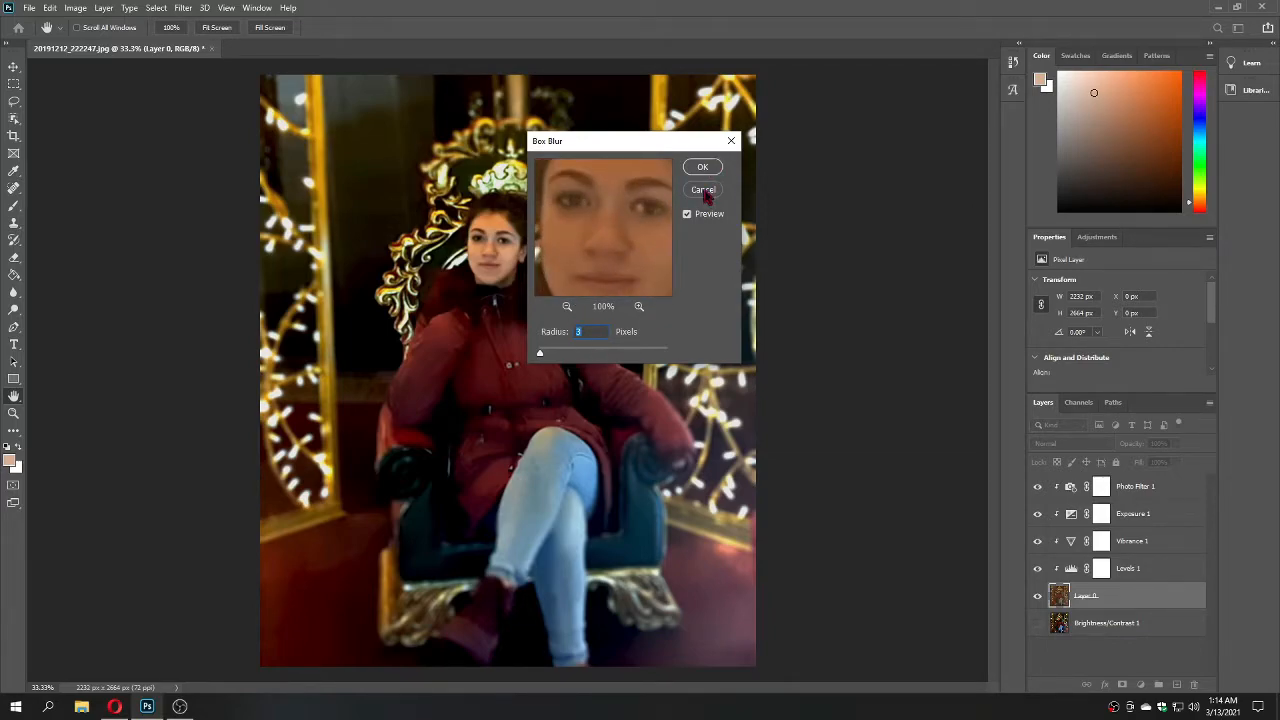
pyautogui.click(705, 168)
# Step: Duplicate Layer 0, hide the copy and select the original layer
pyautogui.moveTo(1165, 690); pyautogui.dragTo(1178, 685)
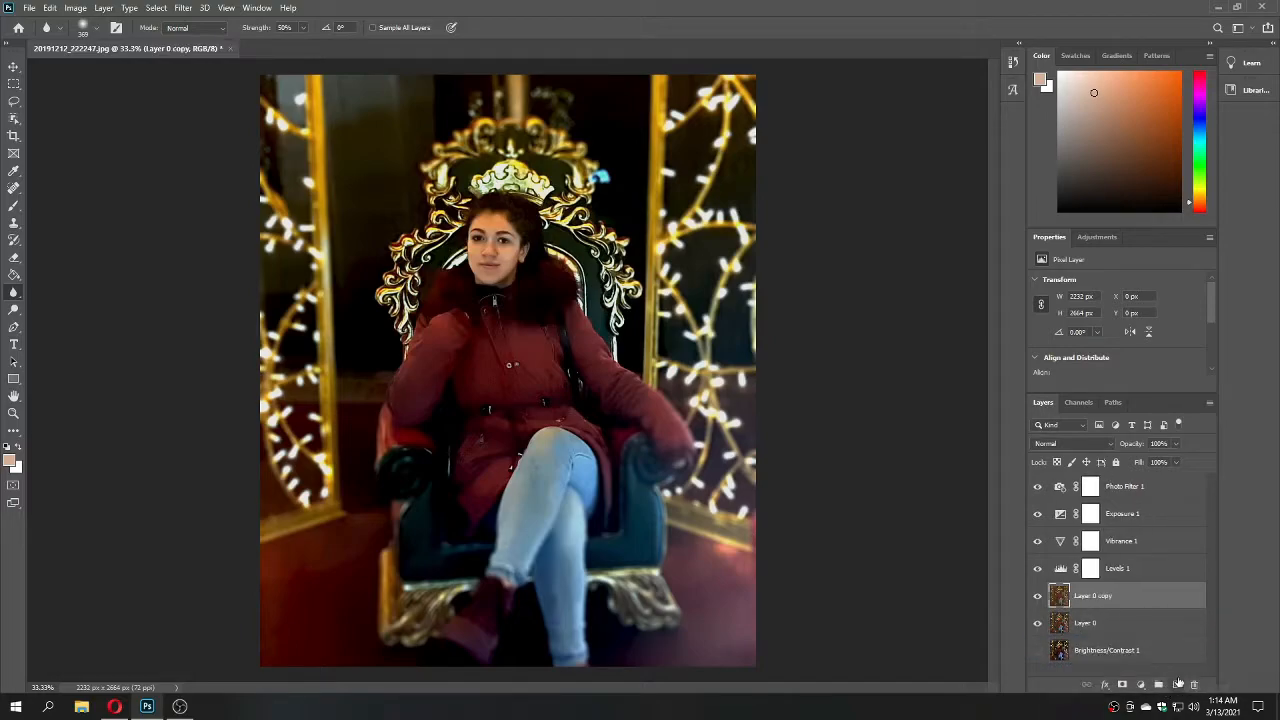
pyautogui.click(1066, 625)
pyautogui.click(1069, 602)
pyautogui.click(1066, 621)
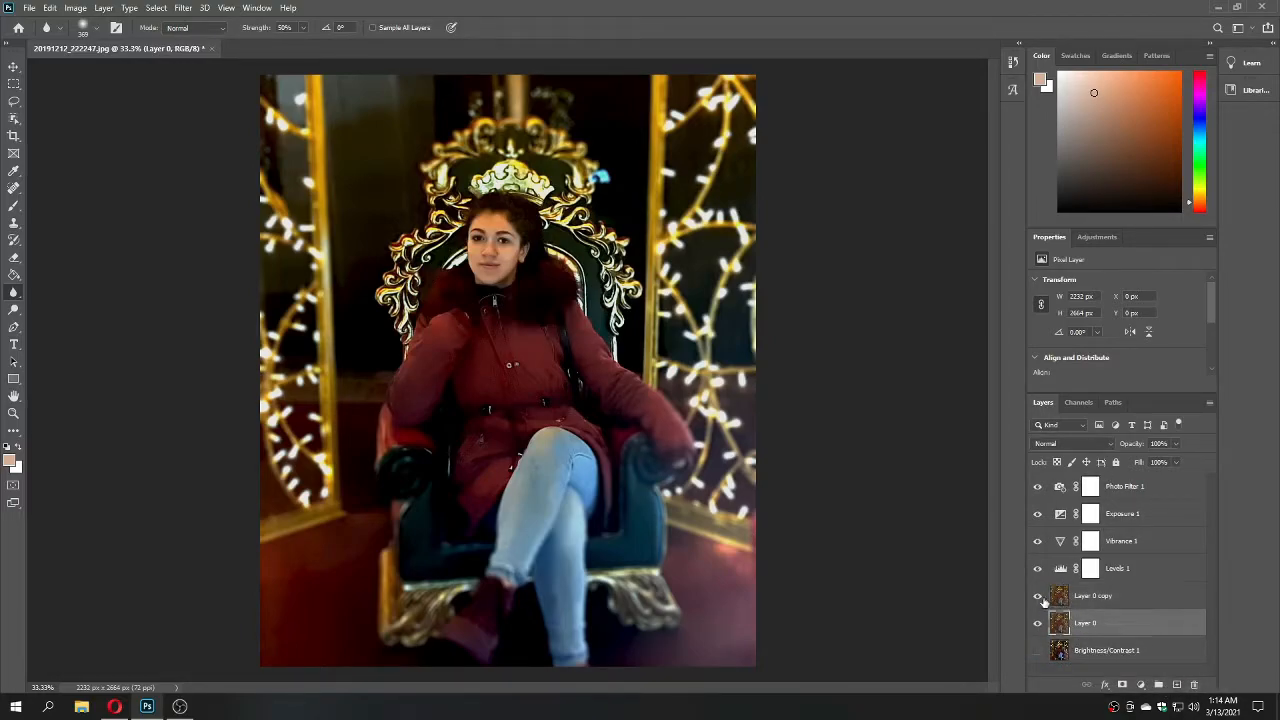
# Step: Apply a Box Blur with a radius of 1 pixel to the original Layer 0
pyautogui.click(182, 8)
pyautogui.moveTo(314, 158)
pyautogui.click(372, 196)
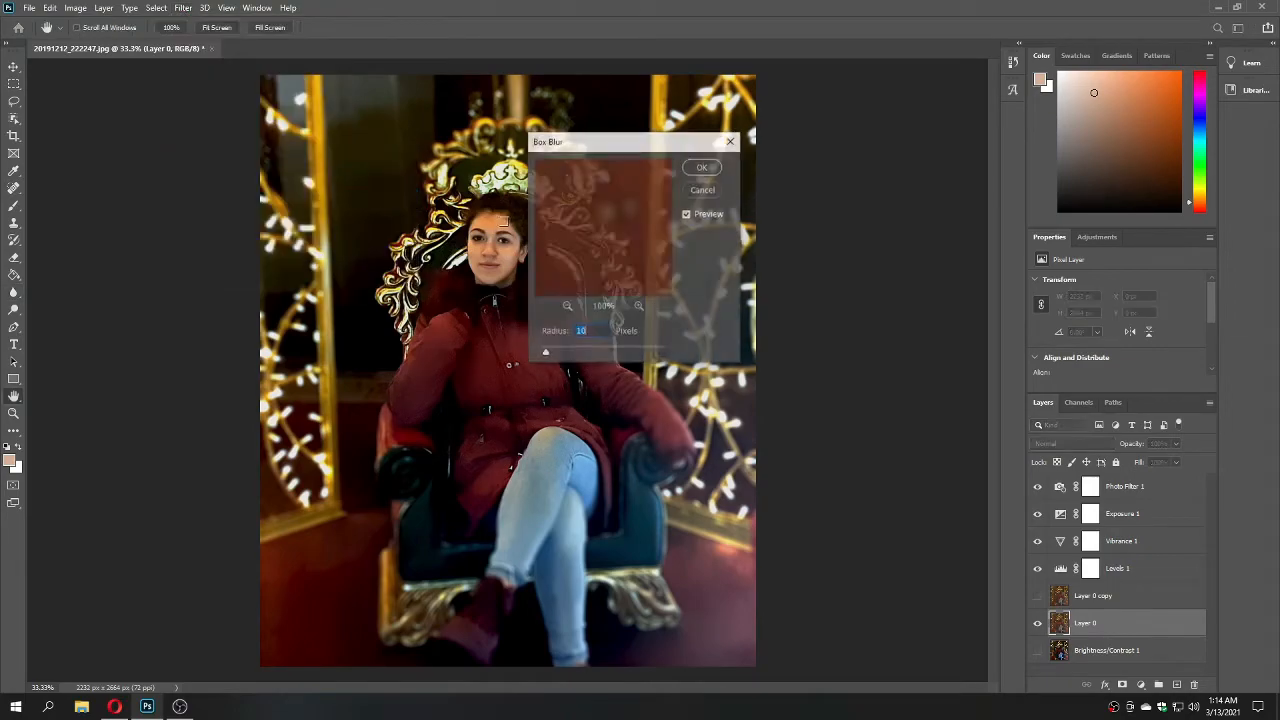
pyautogui.moveTo(548, 353); pyautogui.dragTo(538, 353)
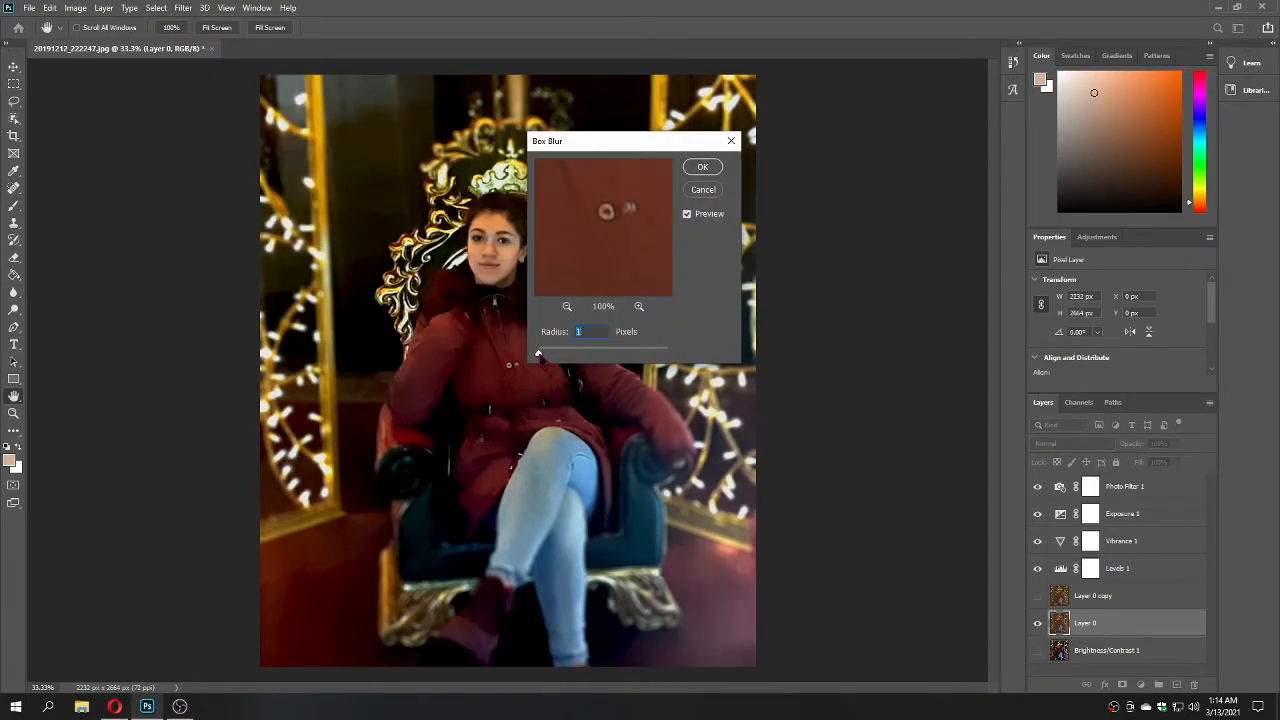
pyautogui.click(700, 168)
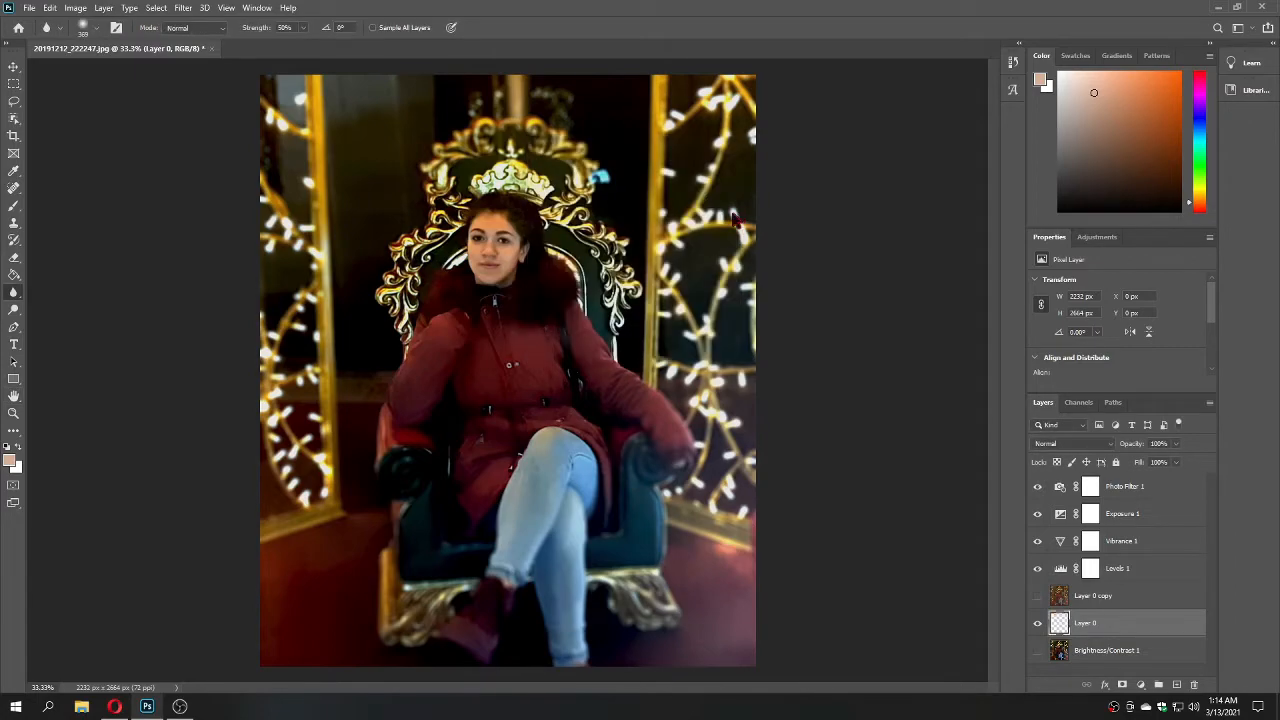
# Step: Show and select Layer 0 copy, compare blend modes from Normal onward and set its mode to Lighten
pyautogui.click(1104, 598)
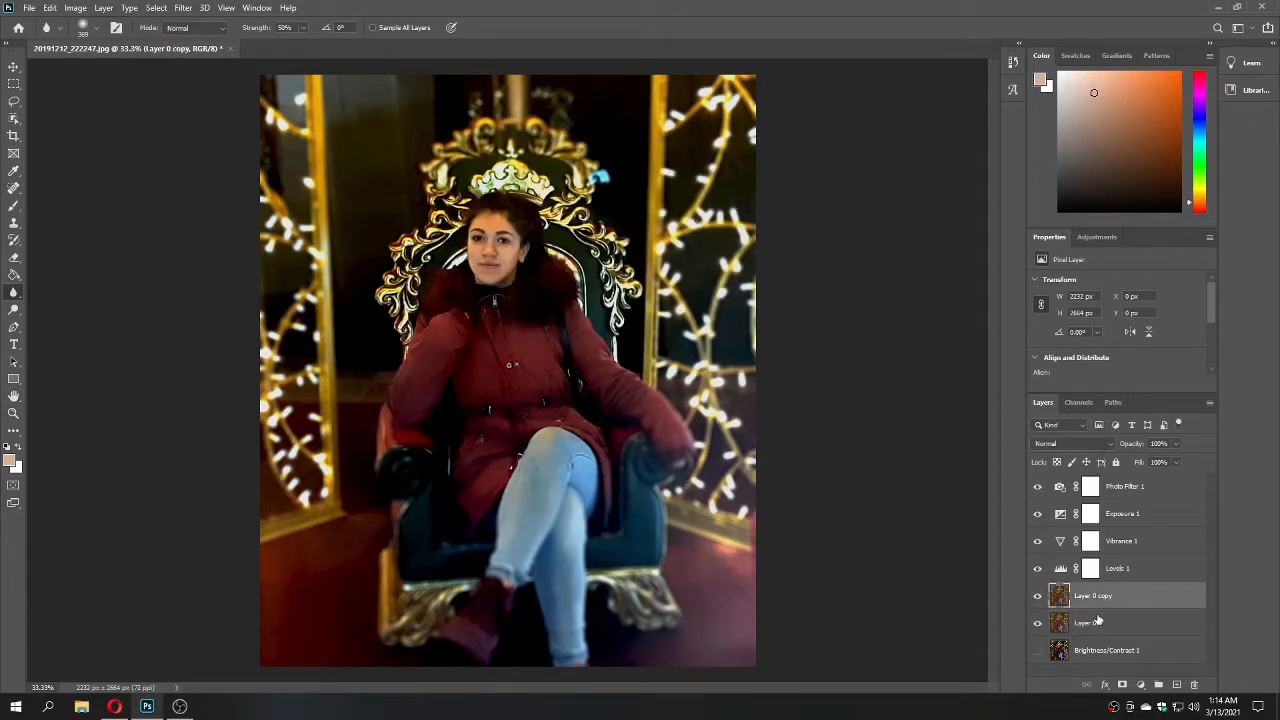
pyautogui.click(1086, 443)
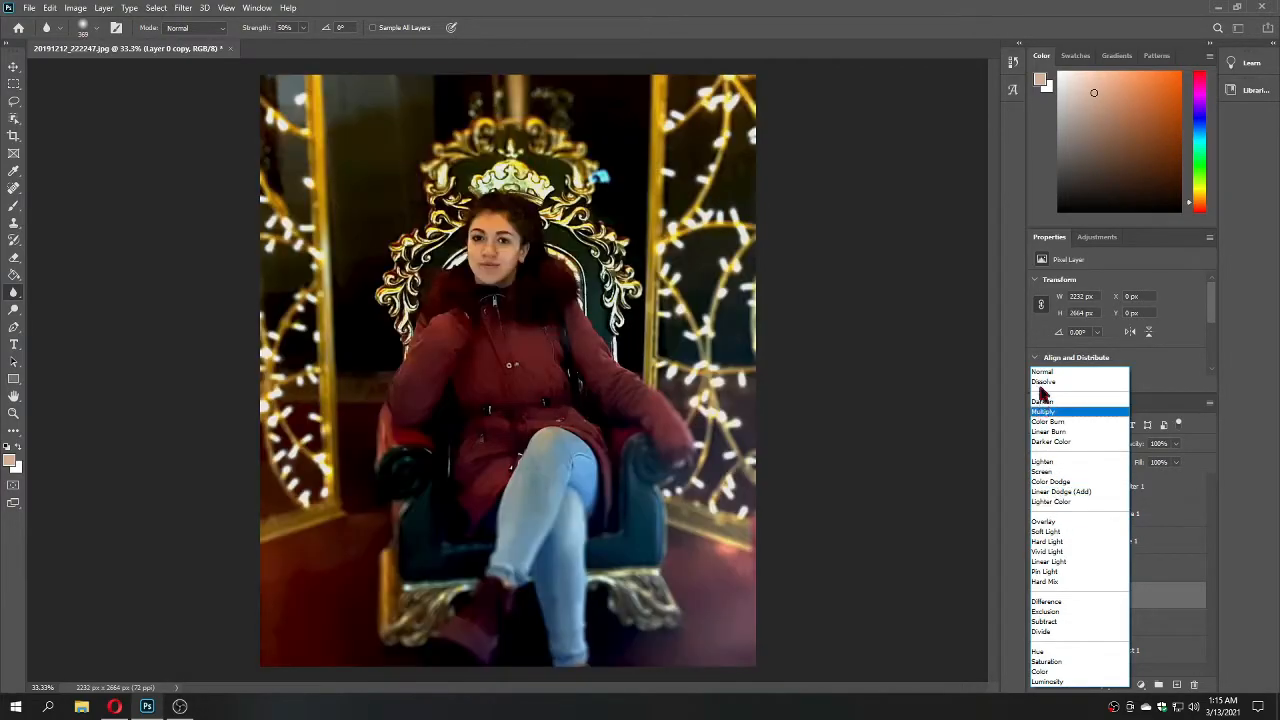
pyautogui.click(1041, 374)
pyautogui.press('Down')
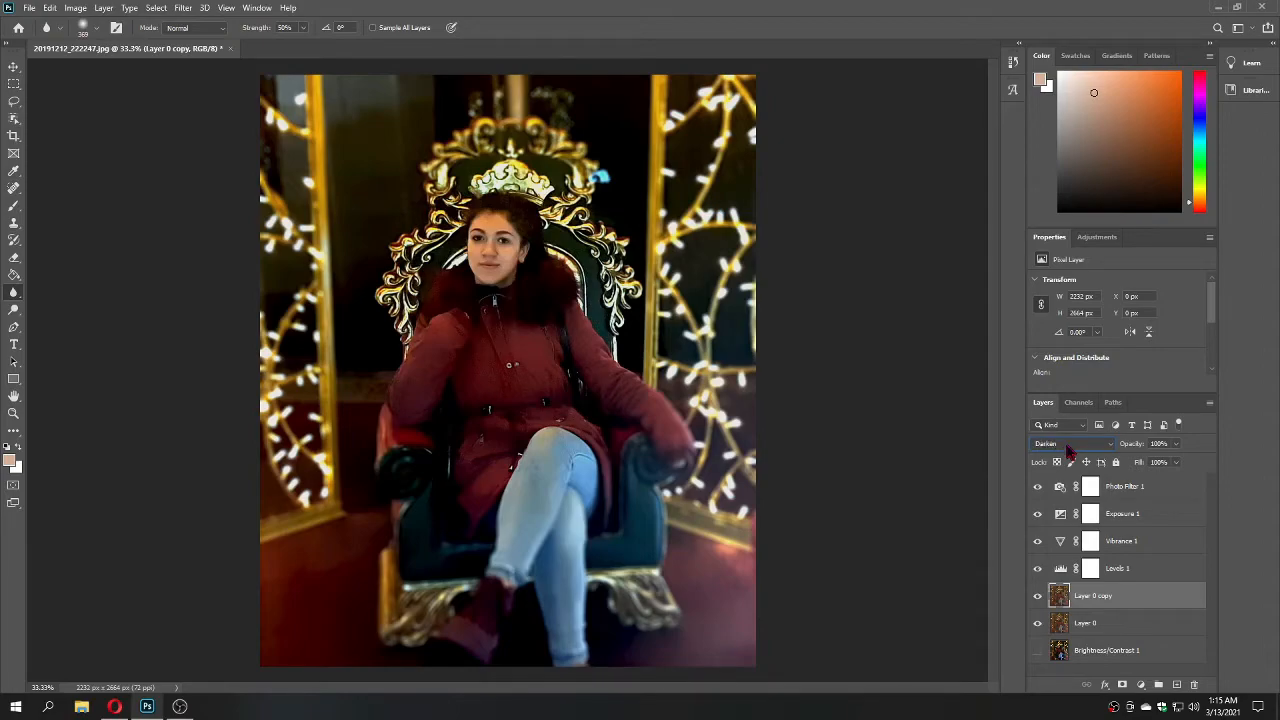
pyautogui.press('Down')
pyautogui.press('Down')
pyautogui.press('Up')
pyautogui.press('Down')
pyautogui.press('Down')
pyautogui.press('Down')
pyautogui.press('Down')
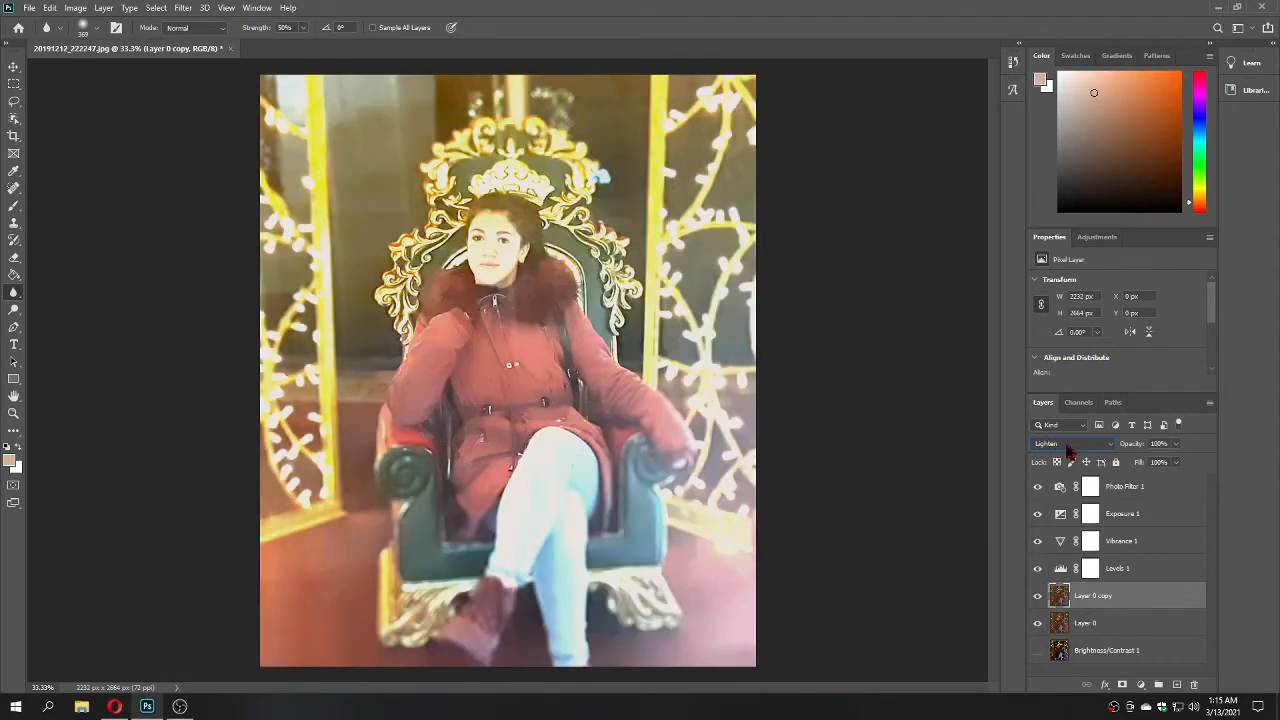
pyautogui.press('Up')
pyautogui.press('Down')
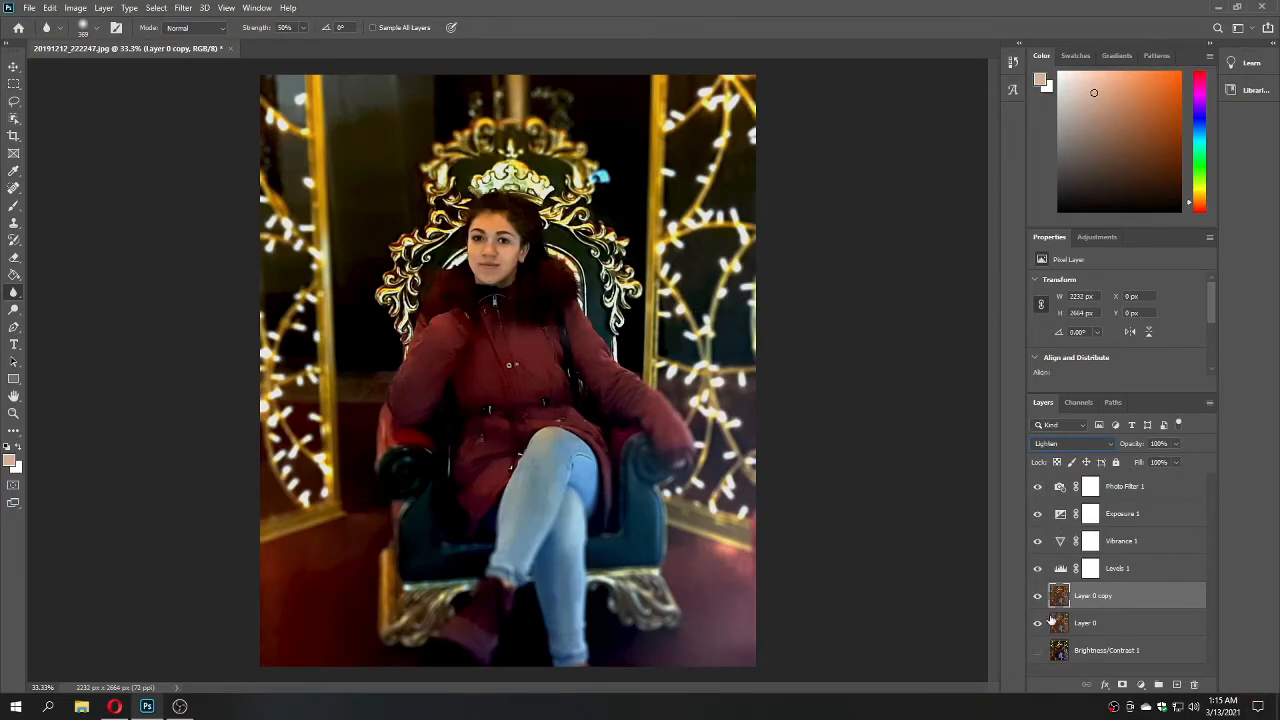
# Step: Make the Brightness/Contrast 1 layer visible and select it
pyautogui.moveTo(1163, 645); pyautogui.dragTo(1140, 670)
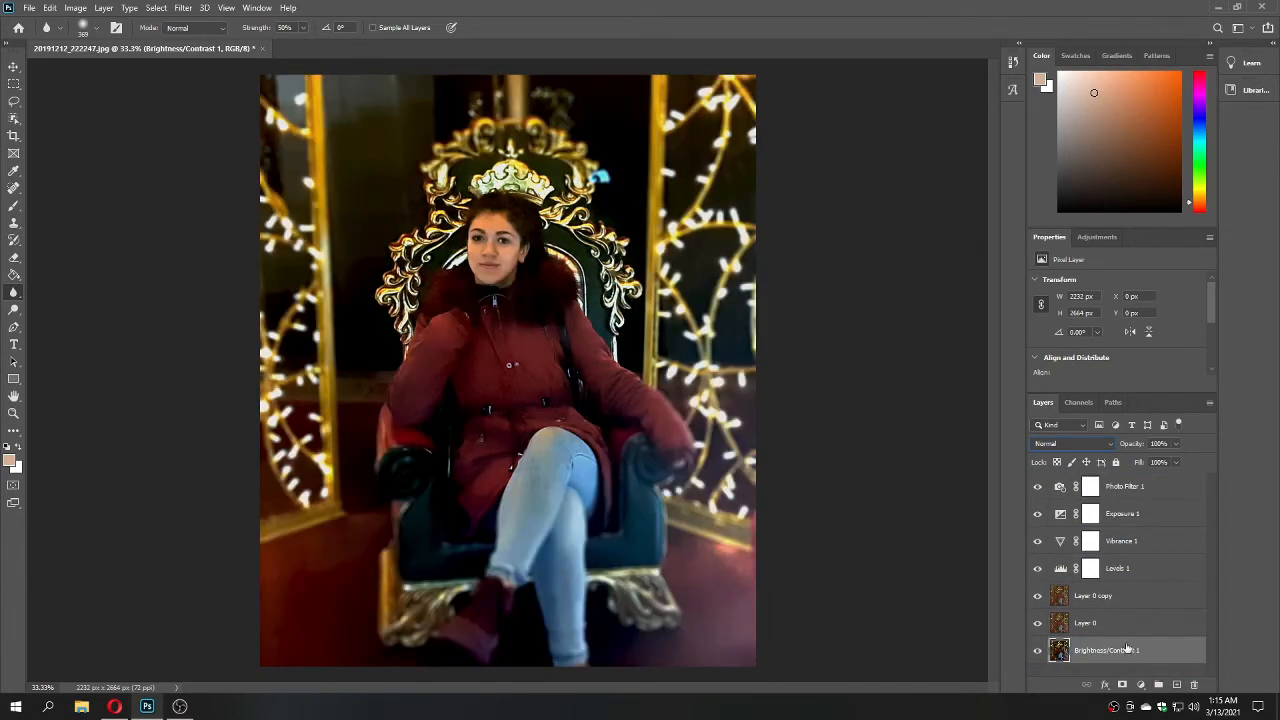